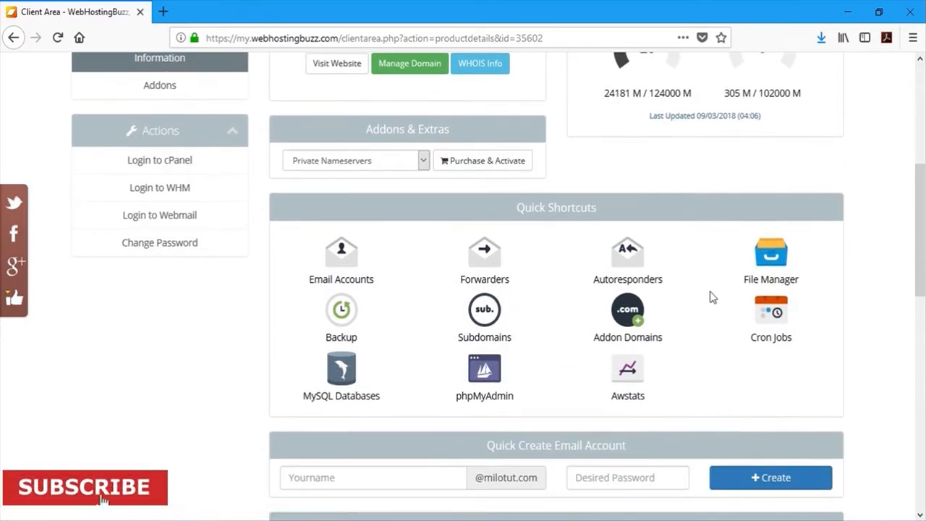
- Log in to WHM, review the existing accounts list, and start creating a new account
{"action": "left_click", "coordinate": [180, 191]}
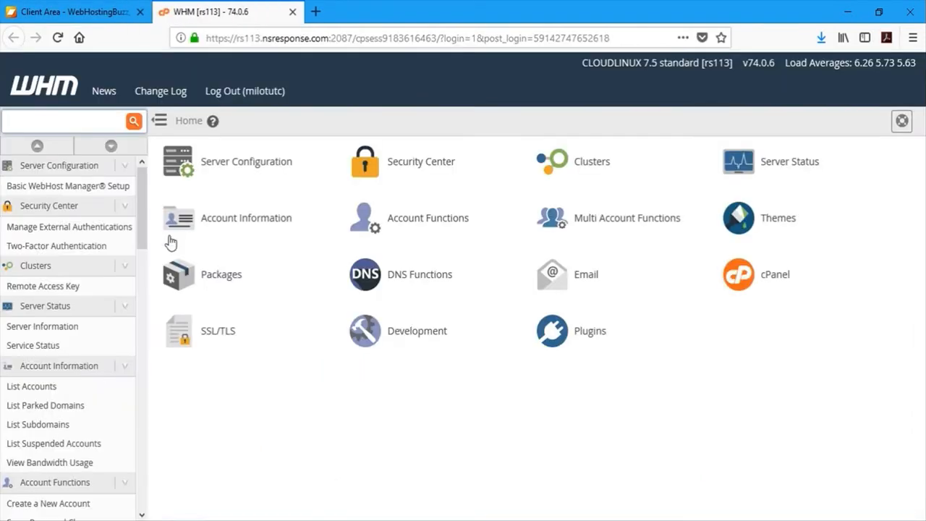
{"action": "scroll", "coordinate": [141, 349], "scroll_direction": "down", "scroll_amount": 2}
{"action": "scroll", "coordinate": [141, 349], "scroll_direction": "down", "scroll_amount": 3}
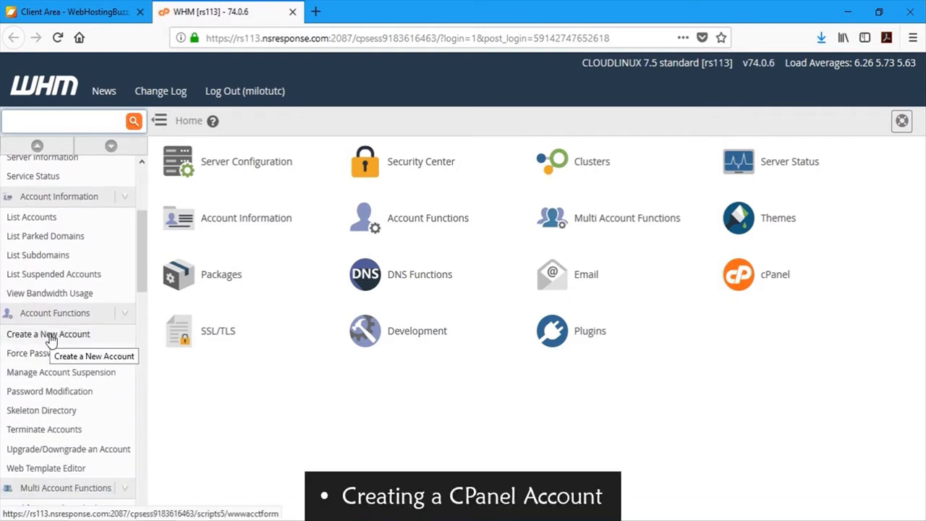
{"action": "left_click", "coordinate": [41, 221]}
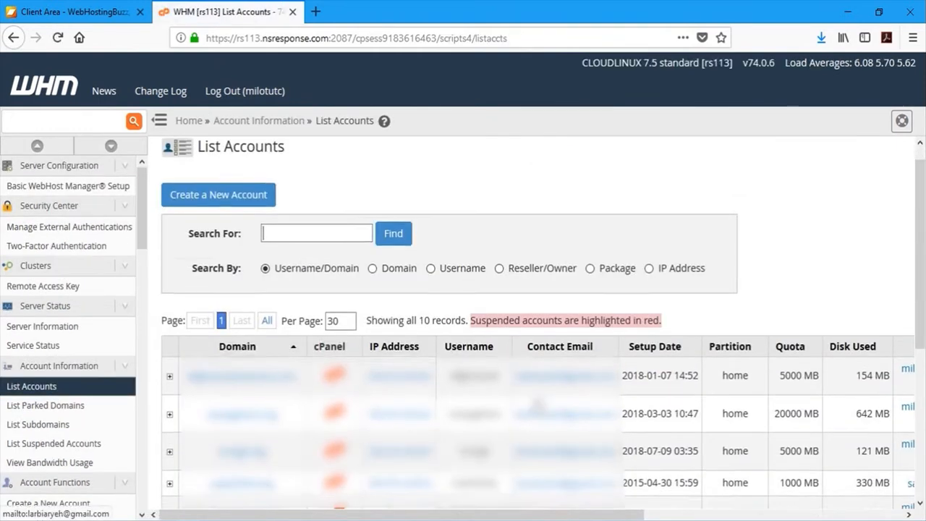
{"action": "scroll", "coordinate": [463, 325], "scroll_direction": "down", "scroll_amount": 4}
{"action": "scroll", "coordinate": [539, 405], "scroll_direction": "up", "scroll_amount": 5}
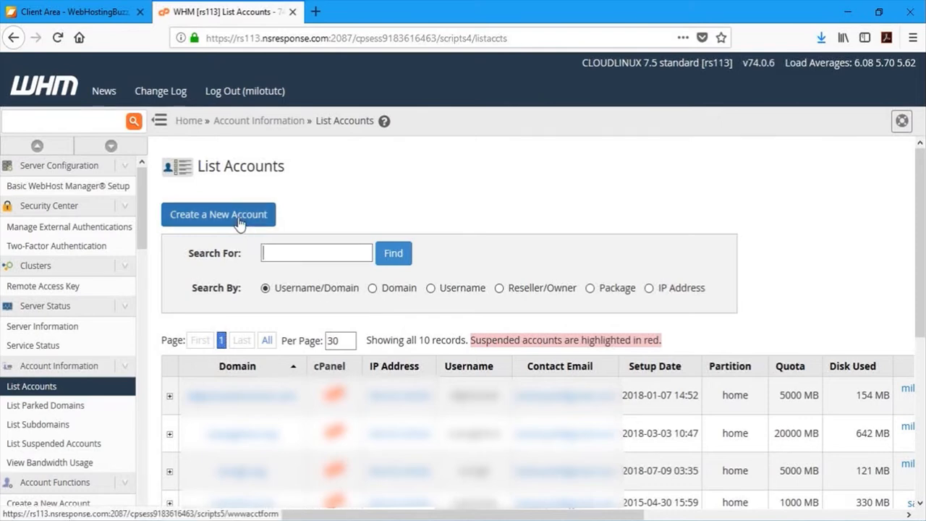
{"action": "left_click", "coordinate": [239, 218]}
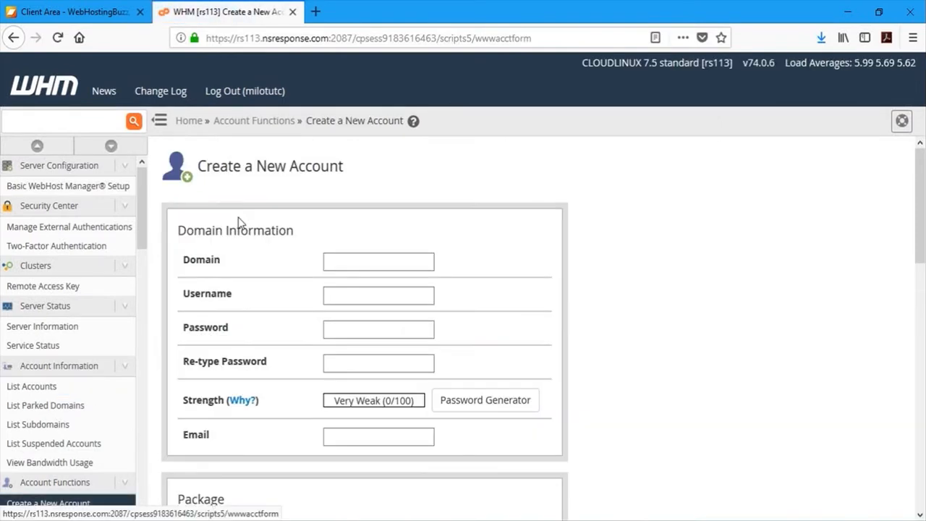
- Enter domain tbasegeoservices.com, keep username tbasegeoservices, and set a matching Very Strong password
{"action": "left_click", "coordinate": [347, 264]}
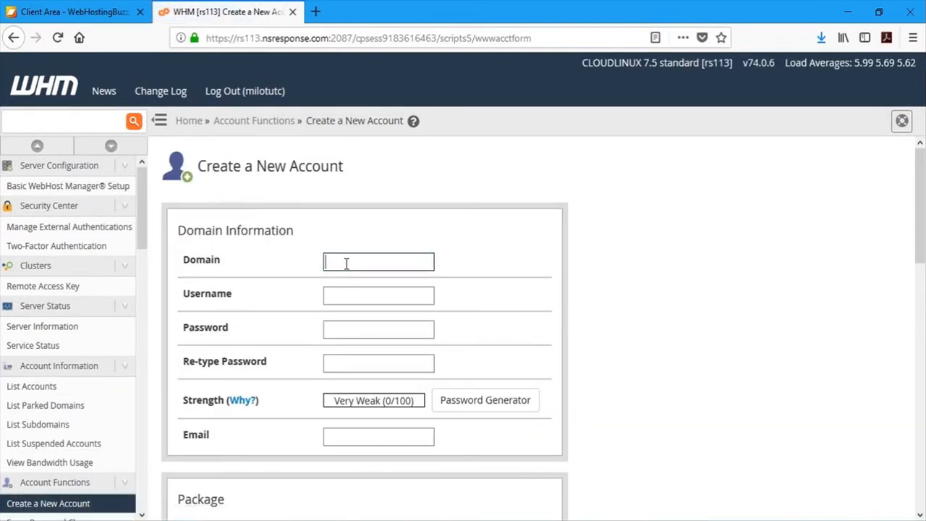
{"action": "type", "text": "t"}
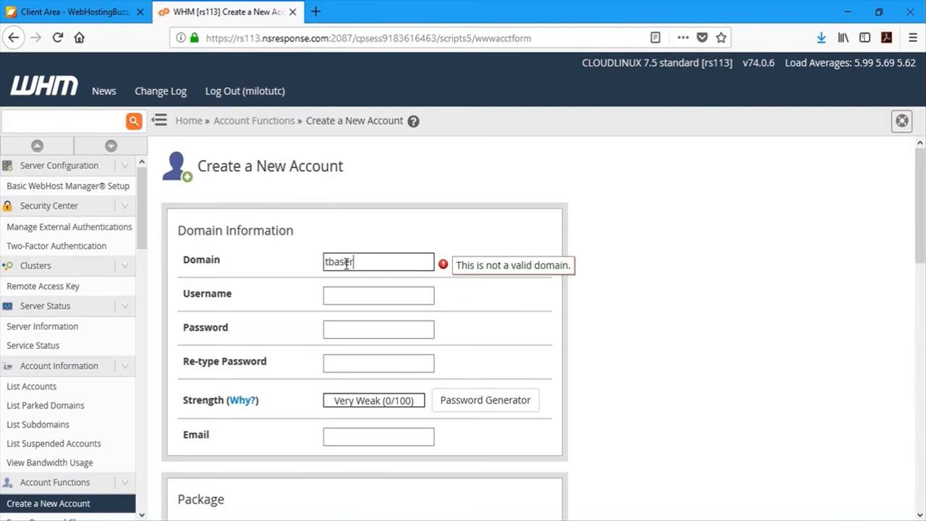
{"action": "type", "text": "base"}
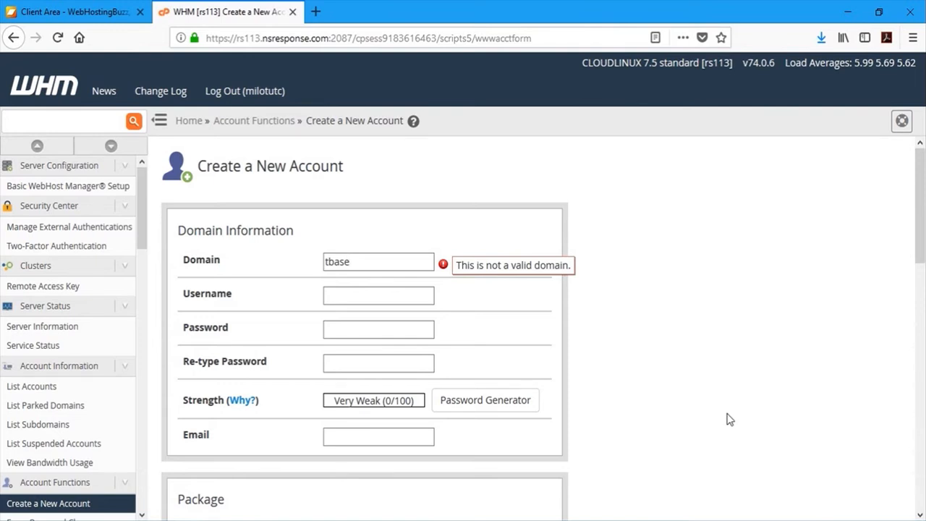
{"action": "type", "text": "geoservices.com"}
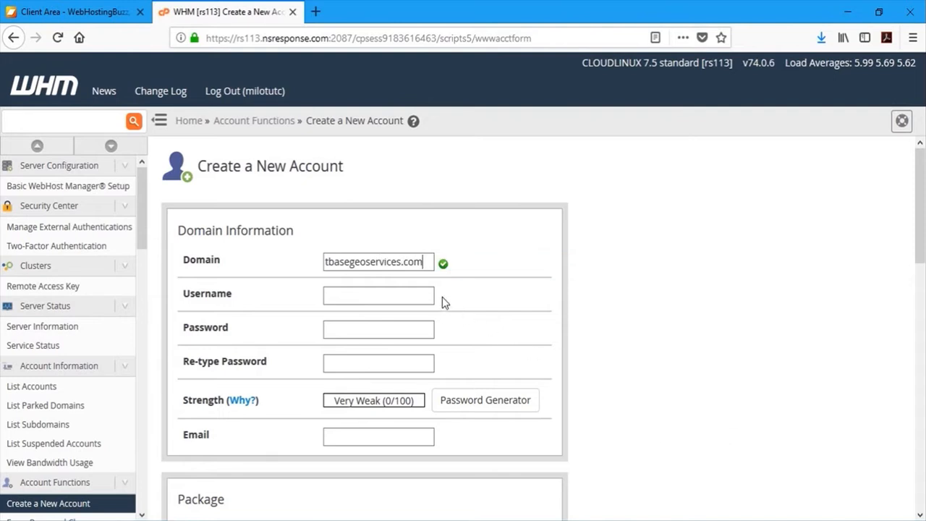
{"action": "left_click", "coordinate": [420, 290]}
{"action": "left_click", "coordinate": [417, 321]}
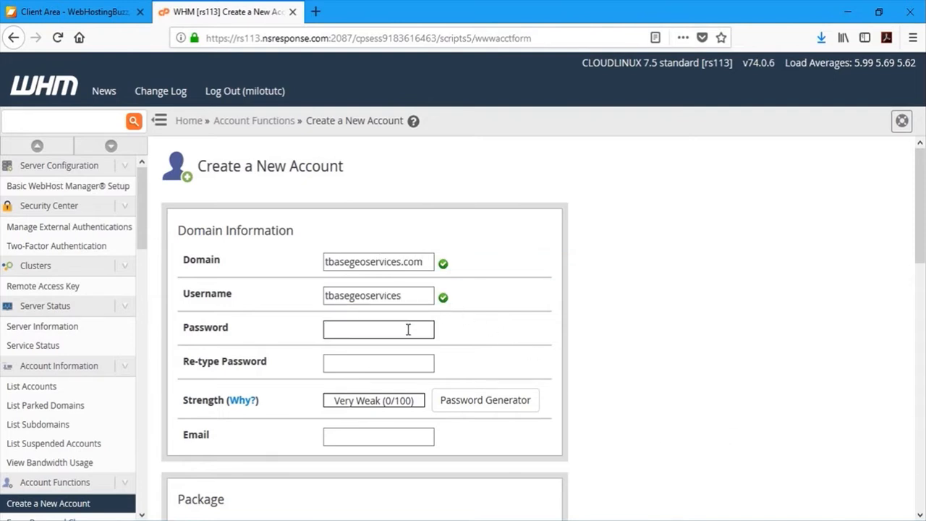
{"action": "type", "text": "••••••••"}
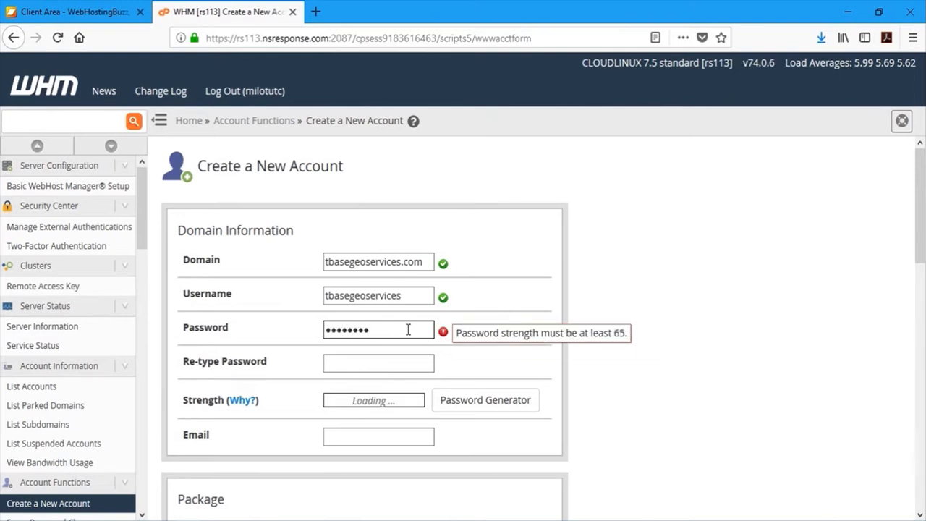
{"action": "type", "text": "••"}
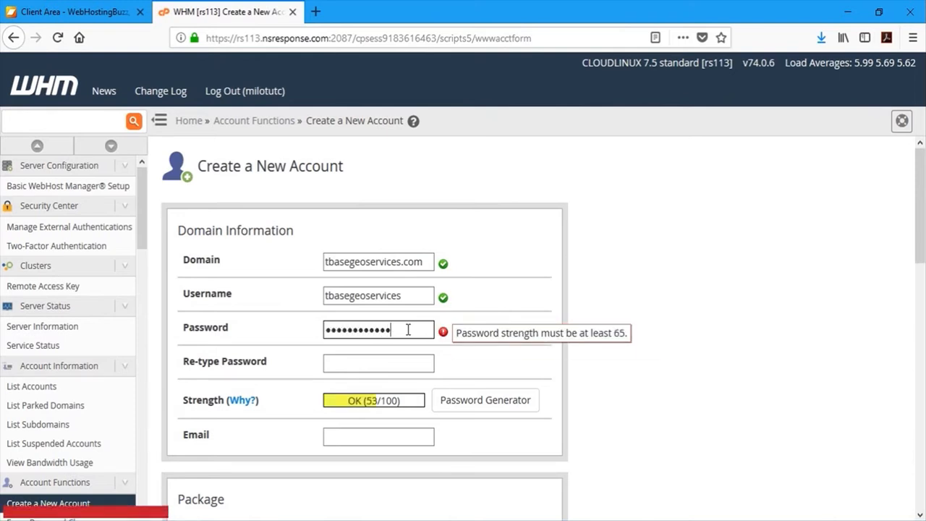
{"action": "key", "text": "Tab"}
{"action": "type", "text": "••••••••••"}
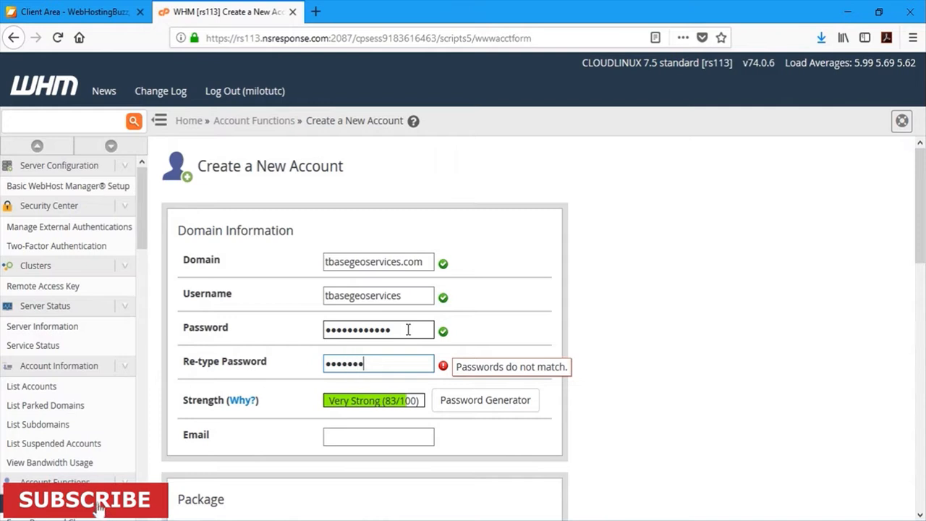
{"action": "type", "text": "••"}
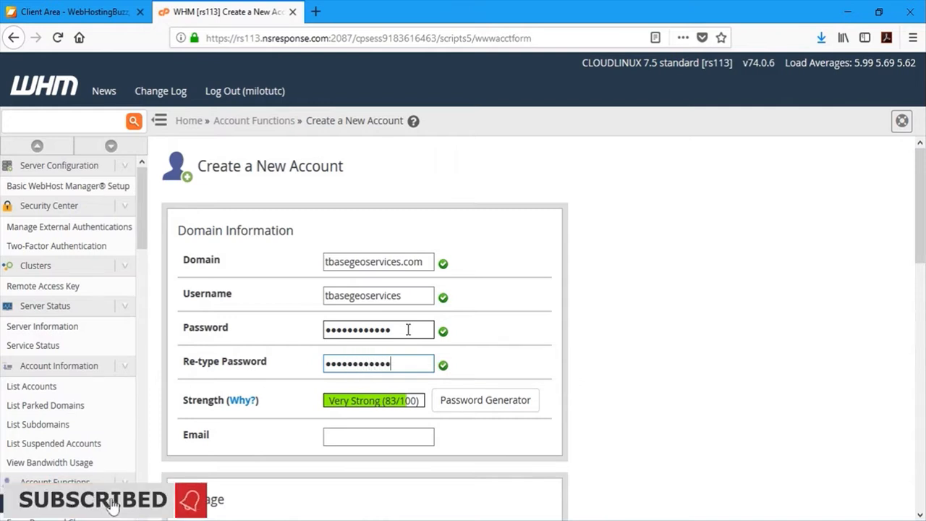
{"action": "scroll", "coordinate": [399, 352], "scroll_direction": "down", "scroll_amount": 1}
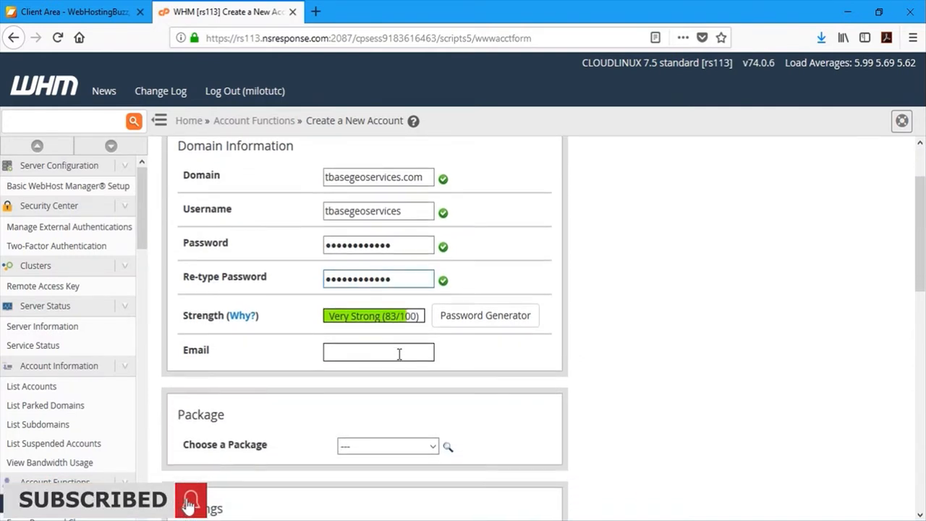
- Enter the contact e-mail address and assign the Hosting Light package
{"action": "left_click", "coordinate": [399, 353]}
{"action": "type", "text": "••"}
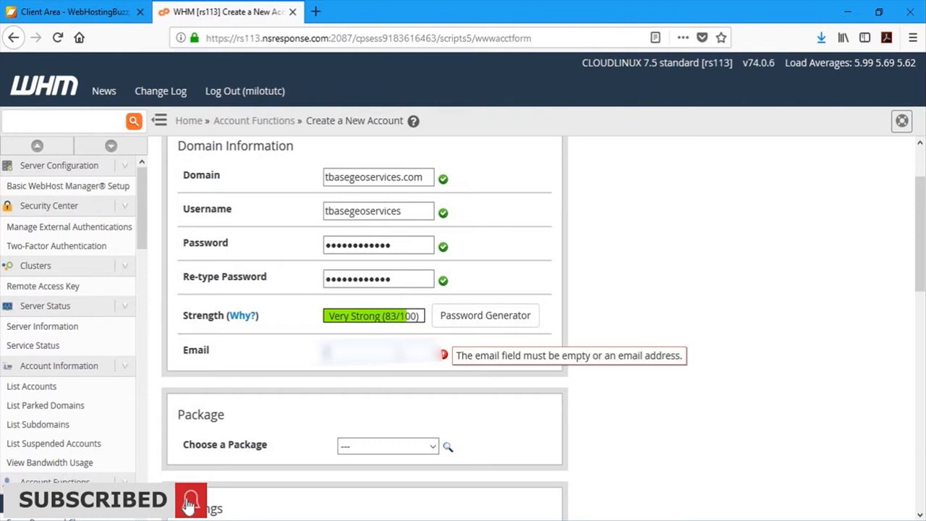
{"action": "type", "text": "••••"}
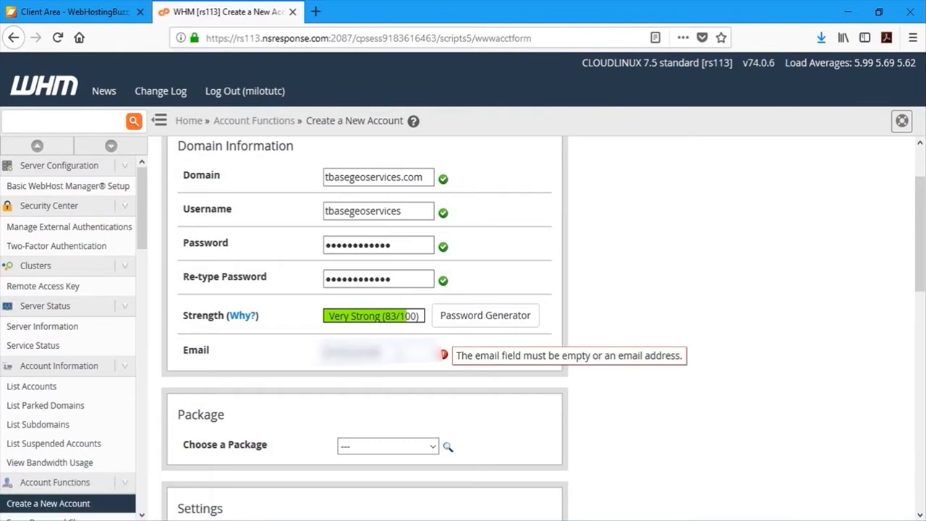
{"action": "type", "text": "••••"}
{"action": "scroll", "coordinate": [513, 378], "scroll_direction": "down", "scroll_amount": 3}
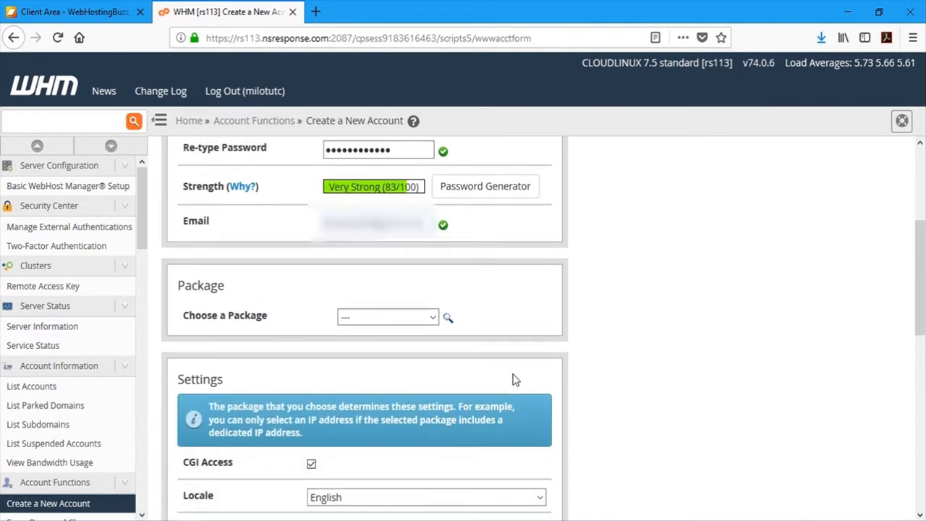
{"action": "left_click", "coordinate": [431, 277]}
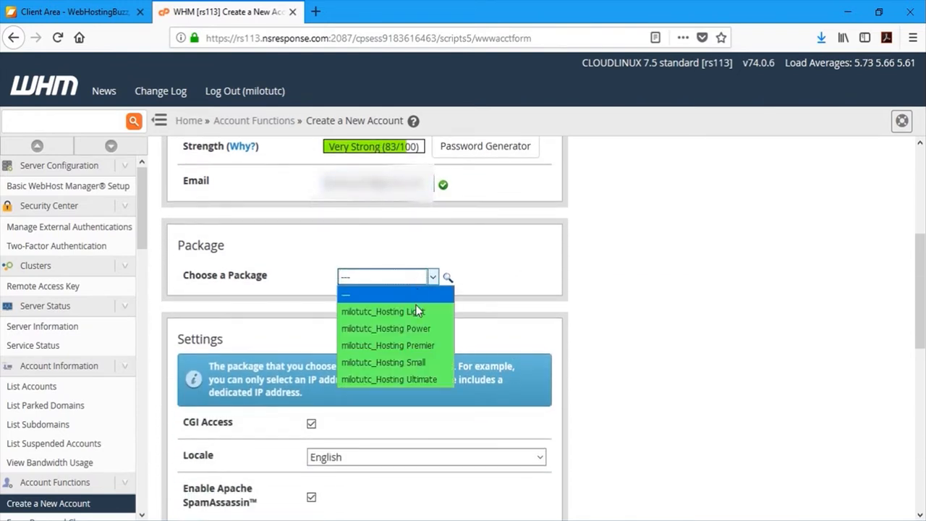
{"action": "left_click", "coordinate": [429, 311]}
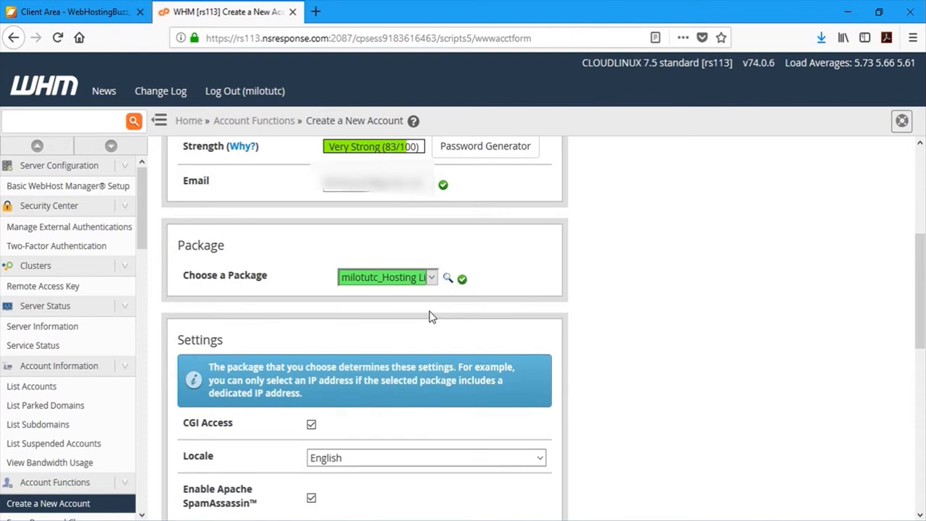
- Submit the form to create the tbasegeoservices.com hosting account
{"action": "scroll", "coordinate": [429, 316], "scroll_direction": "down", "scroll_amount": 3}
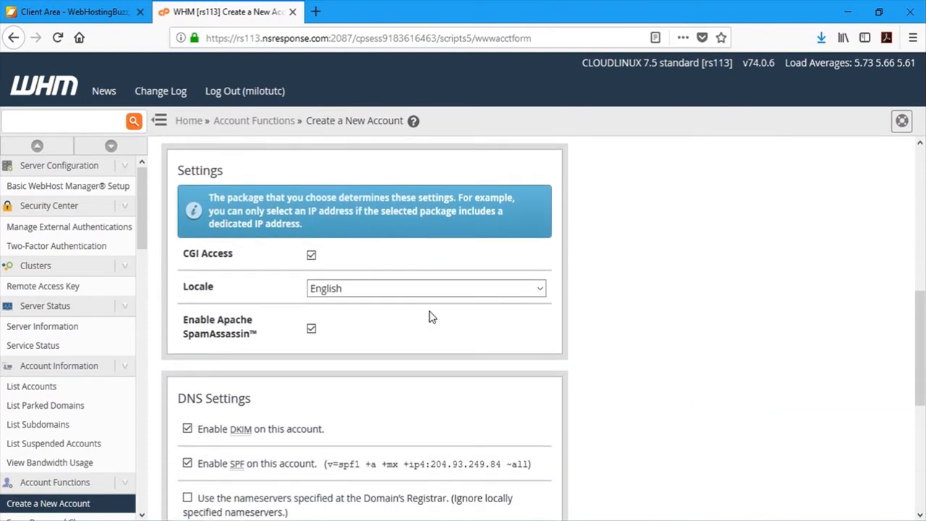
{"action": "scroll", "coordinate": [593, 374], "scroll_direction": "down", "scroll_amount": 2}
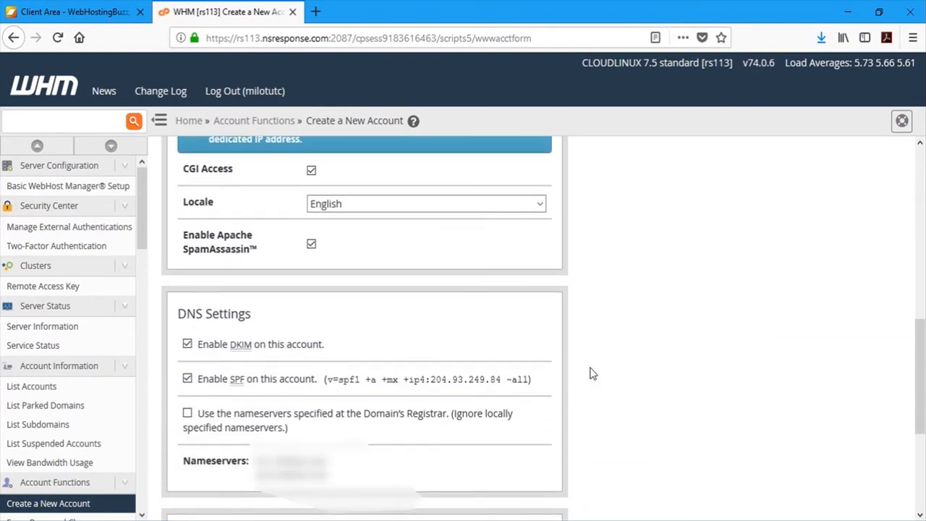
{"action": "scroll", "coordinate": [590, 373], "scroll_direction": "down", "scroll_amount": 1}
{"action": "scroll", "coordinate": [591, 373], "scroll_direction": "down", "scroll_amount": 1}
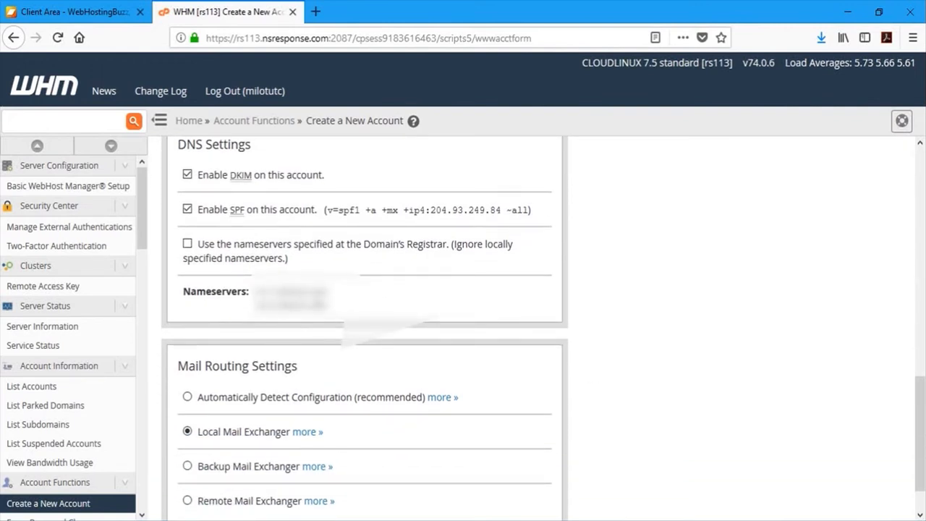
{"action": "scroll", "coordinate": [319, 307], "scroll_direction": "down", "scroll_amount": 1}
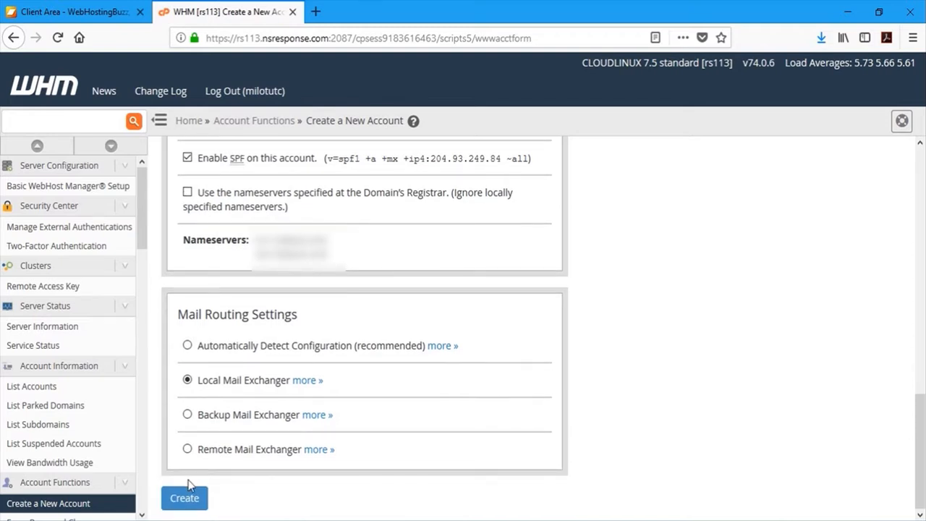
{"action": "left_click", "coordinate": [185, 498]}
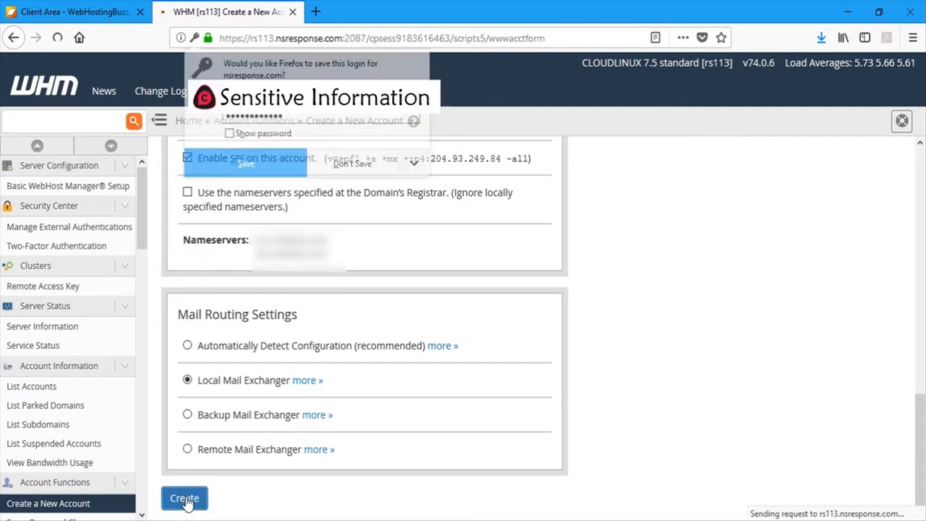
- Decline saving the login, check the creation log, and go to the tbasegeoservices.com cPanel
{"action": "left_click", "coordinate": [345, 166]}
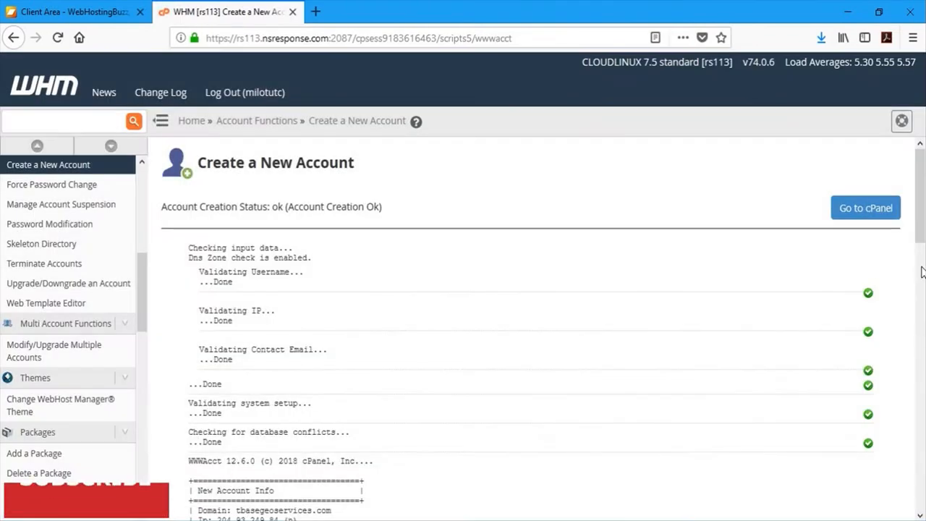
{"action": "scroll", "coordinate": [919, 266], "scroll_direction": "down", "scroll_amount": 10}
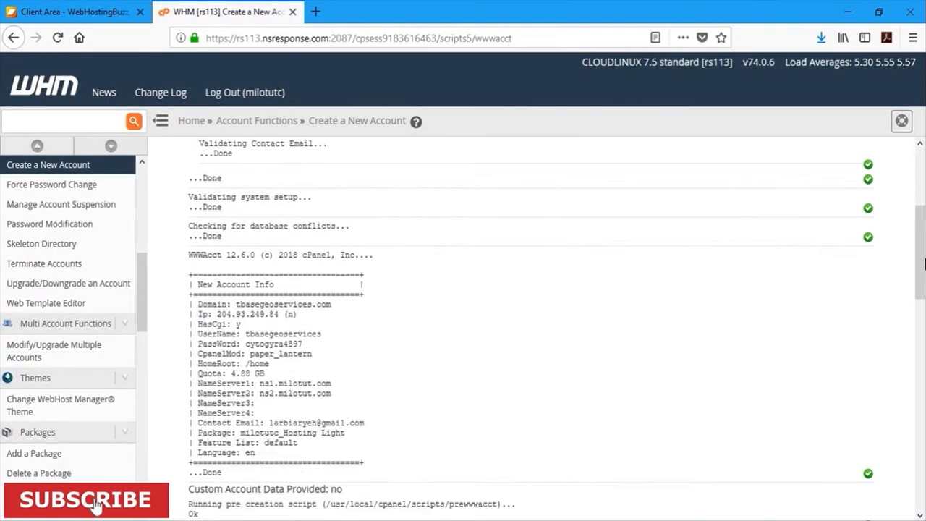
{"action": "scroll", "coordinate": [905, 260], "scroll_direction": "up", "scroll_amount": 10}
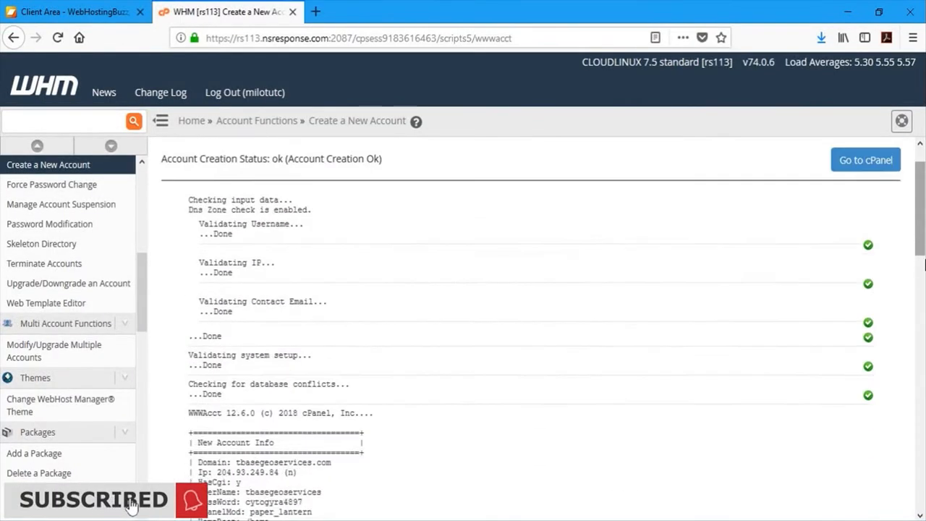
{"action": "left_click", "coordinate": [855, 210]}
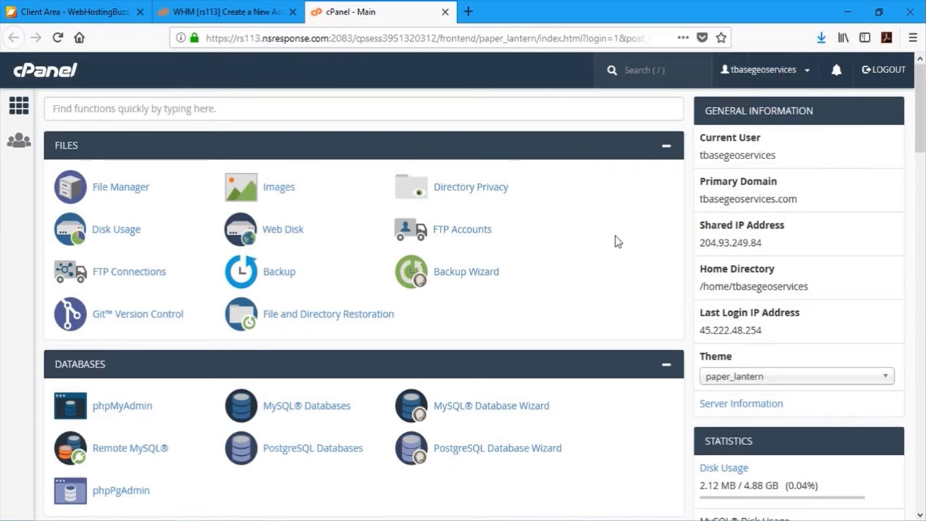
- After a brief look at phpMyAdmin, go to cPanel's MySQL® Databases page instead
{"action": "left_click", "coordinate": [123, 407]}
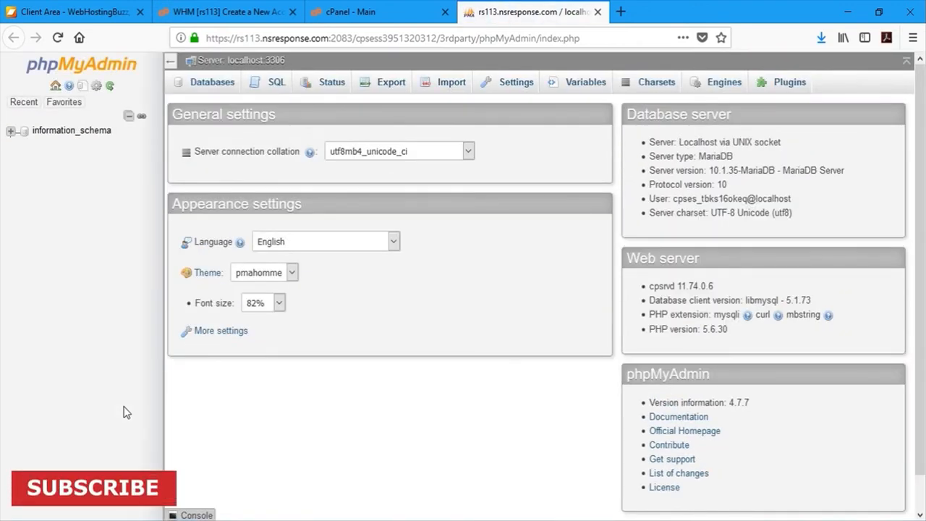
{"action": "left_click", "coordinate": [597, 12]}
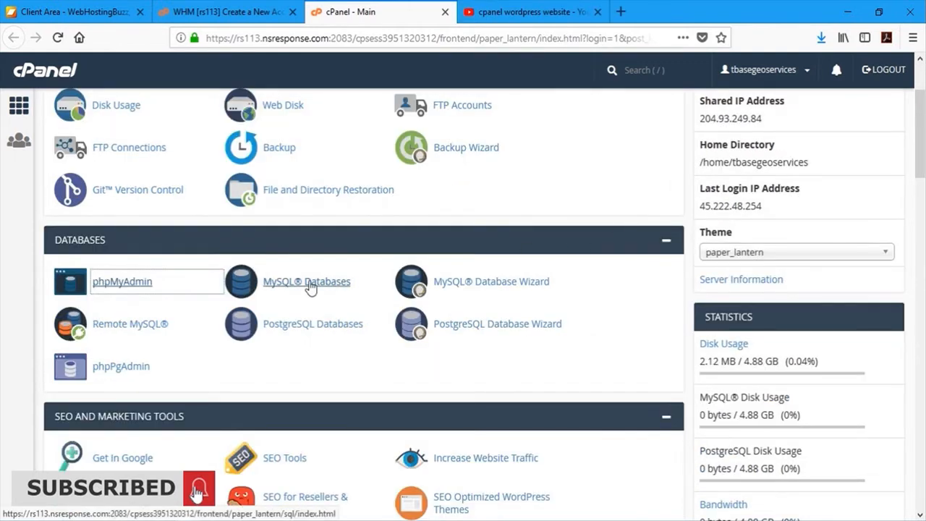
{"action": "left_click", "coordinate": [310, 284]}
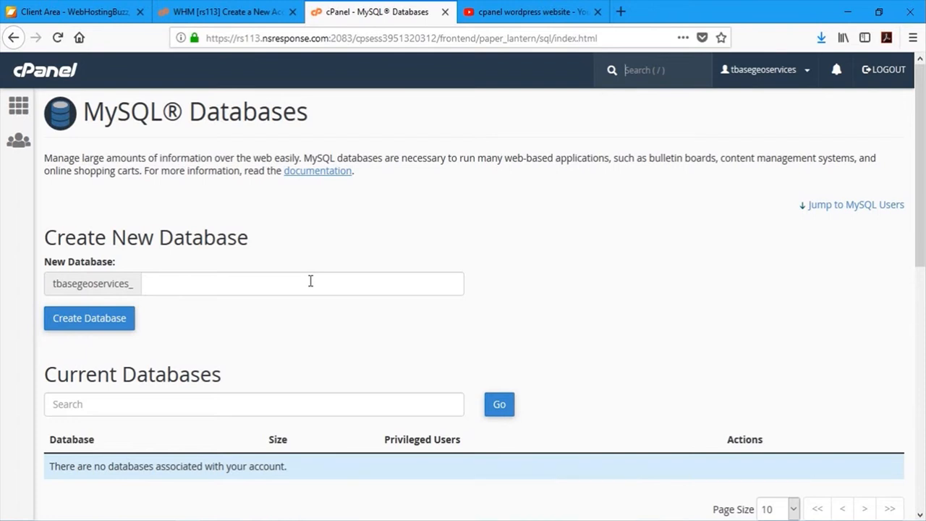
- Create database tbasegeoservices_db using the name suffix 'db', then return to the databases overview
{"action": "left_click", "coordinate": [311, 281]}
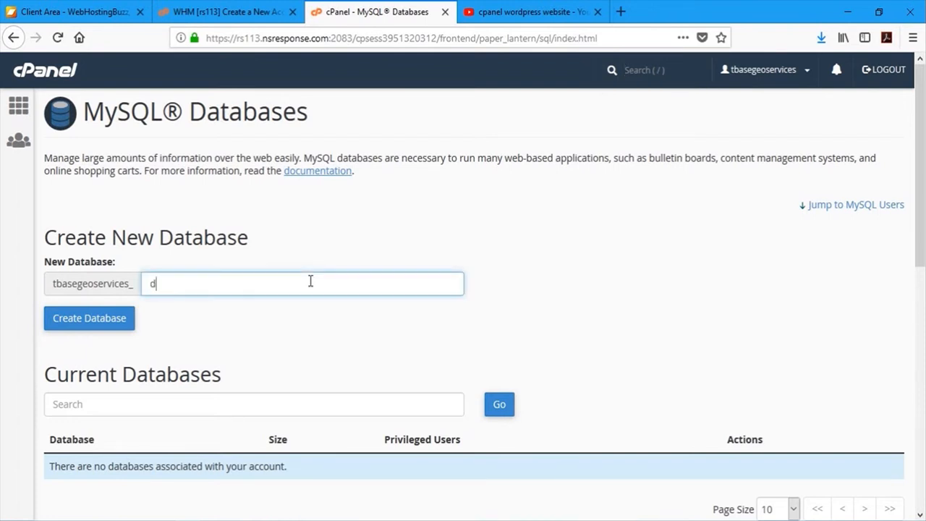
{"action": "type", "text": "db"}
{"action": "left_click", "coordinate": [100, 319]}
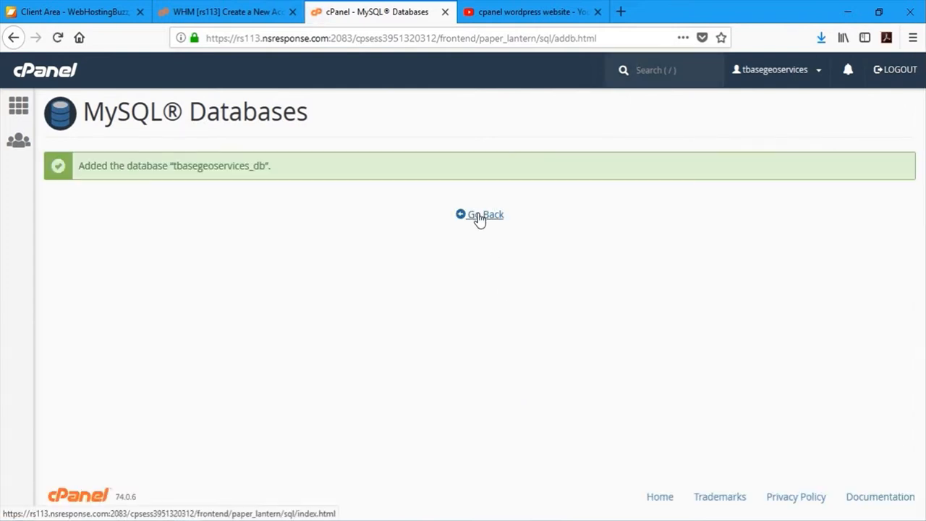
{"action": "left_click", "coordinate": [480, 216]}
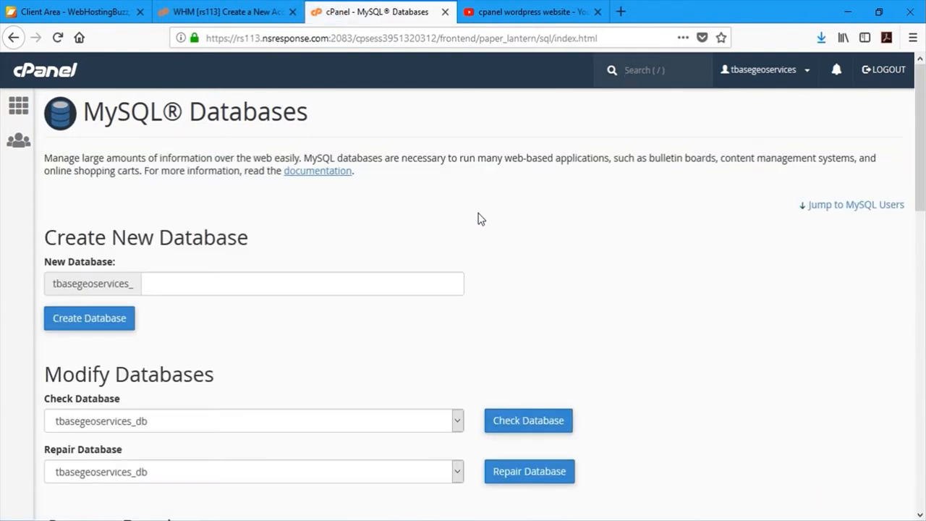
{"action": "scroll", "coordinate": [662, 265], "scroll_direction": "down", "scroll_amount": 4}
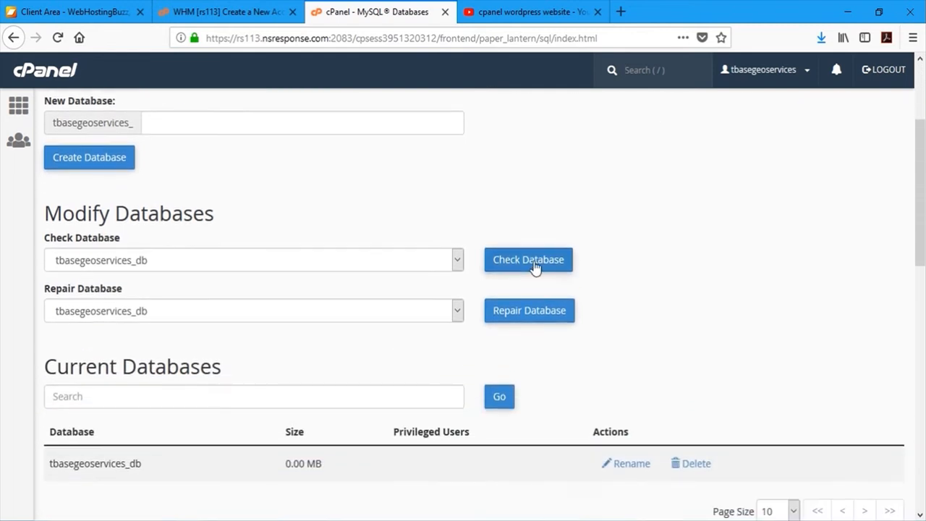
{"action": "scroll", "coordinate": [584, 321], "scroll_direction": "down", "scroll_amount": 4}
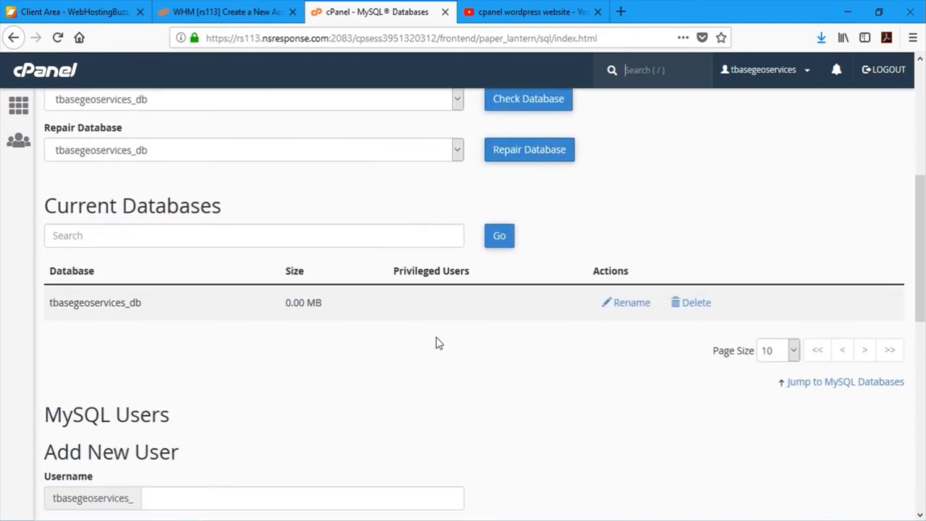
{"action": "scroll", "coordinate": [409, 341], "scroll_direction": "down", "scroll_amount": 6}
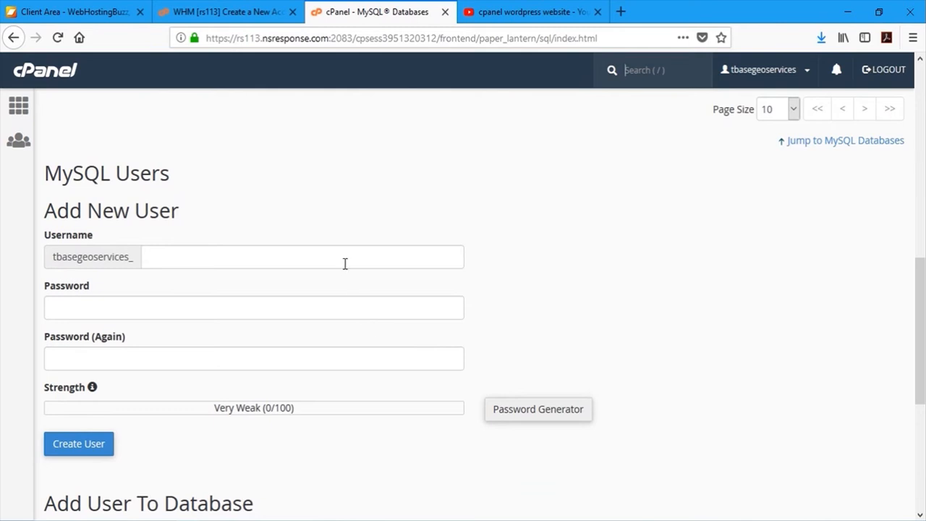
- Try creating the MySQL user with mismatched passwords, dismissing the browser's save-login prompts
{"action": "left_click", "coordinate": [345, 264]}
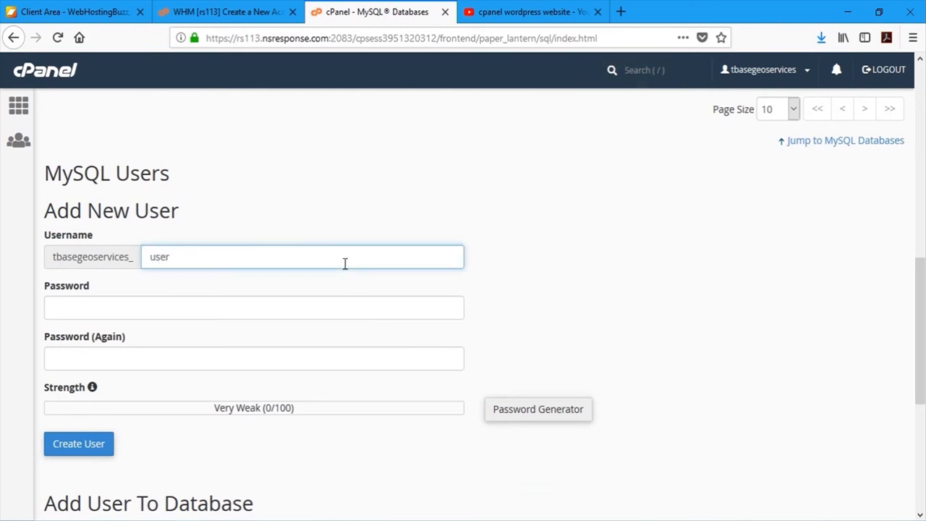
{"action": "key", "text": "Tab"}
{"action": "type", "text": "123456"}
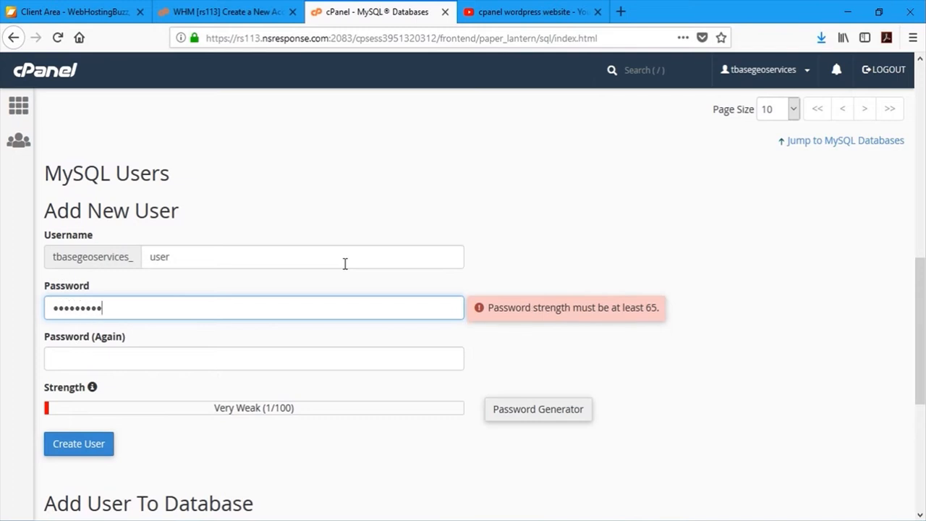
{"action": "key", "text": "Tab"}
{"action": "type", "text": "1"}
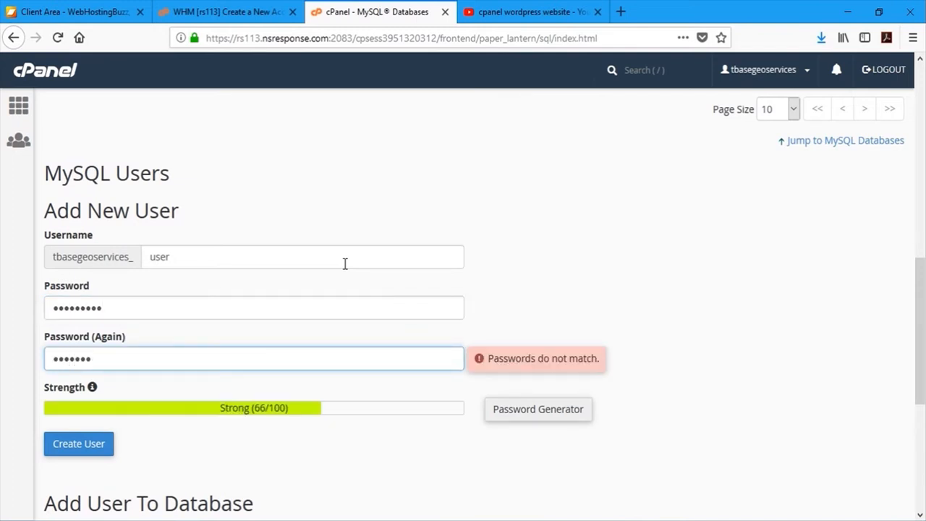
{"action": "scroll", "coordinate": [345, 264], "scroll_direction": "down", "scroll_amount": 2}
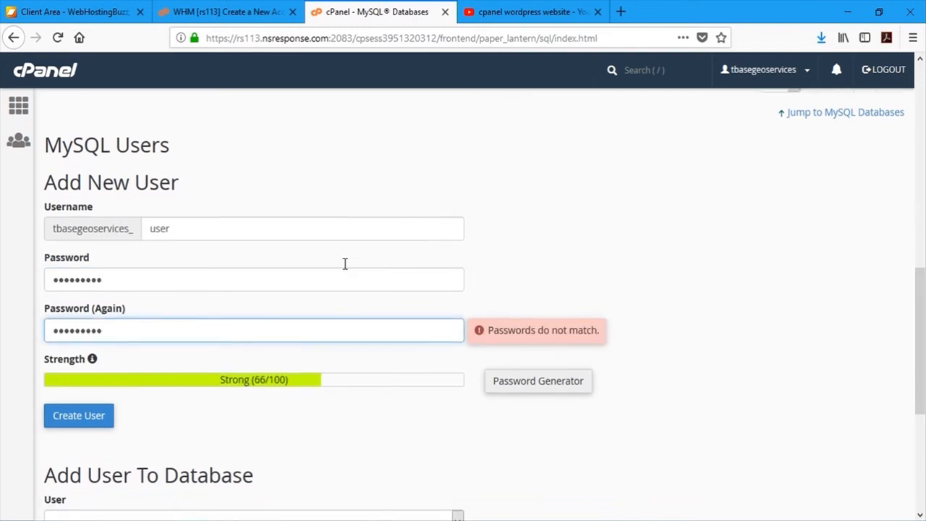
{"action": "left_click", "coordinate": [101, 363]}
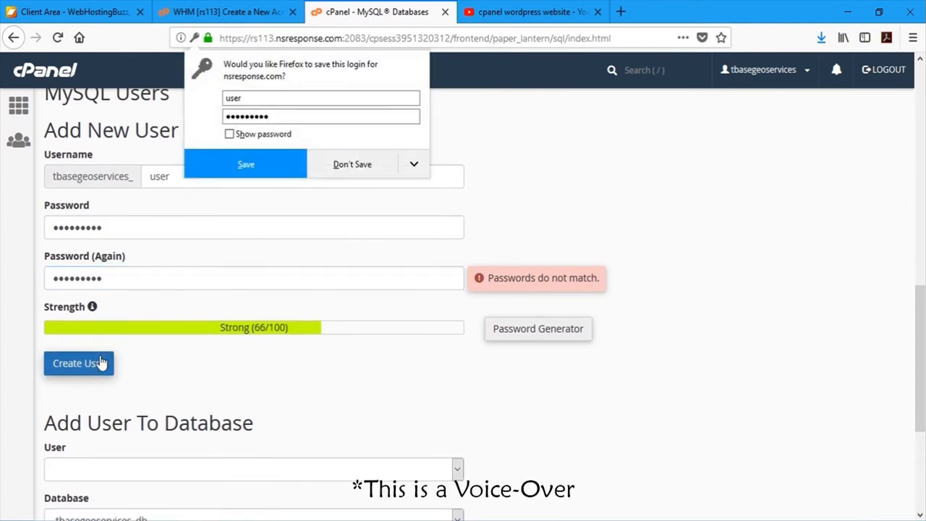
{"action": "left_click", "coordinate": [372, 166]}
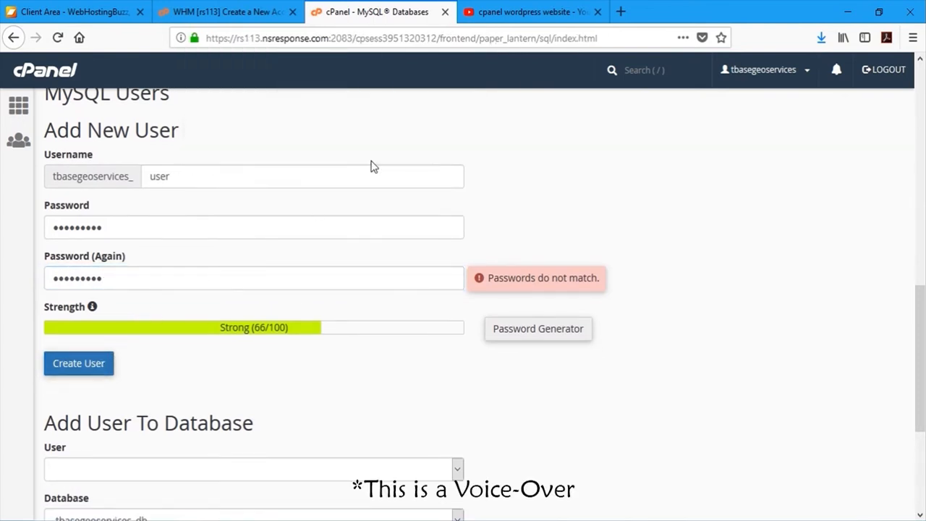
{"action": "left_click", "coordinate": [65, 375]}
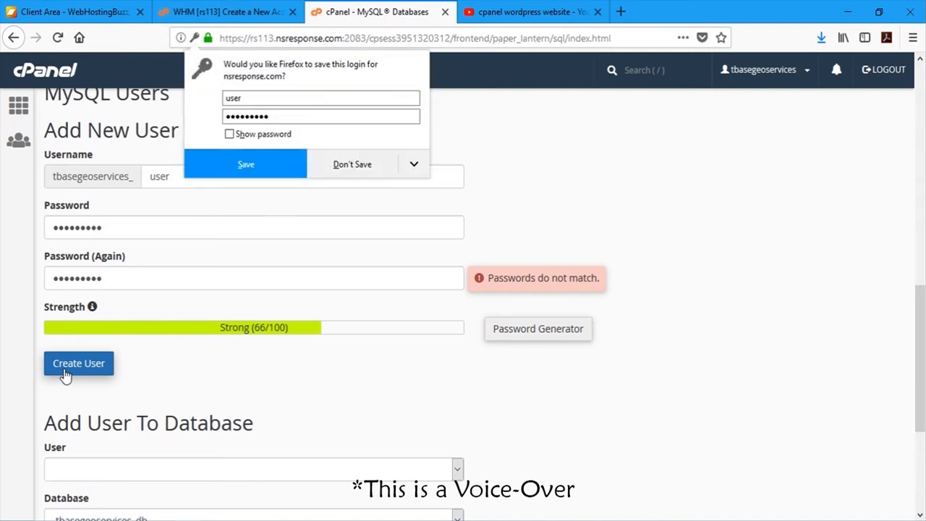
{"action": "left_click", "coordinate": [364, 166]}
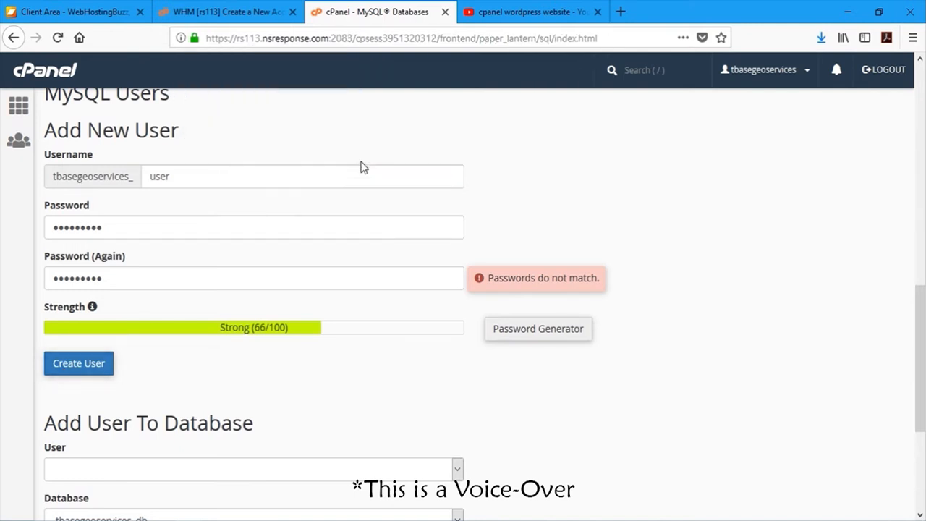
- Re-enter matching passwords and create MySQL user tbasegeoservices_user
{"action": "left_click", "coordinate": [135, 227]}
{"action": "key", "text": "ctrl+a"}
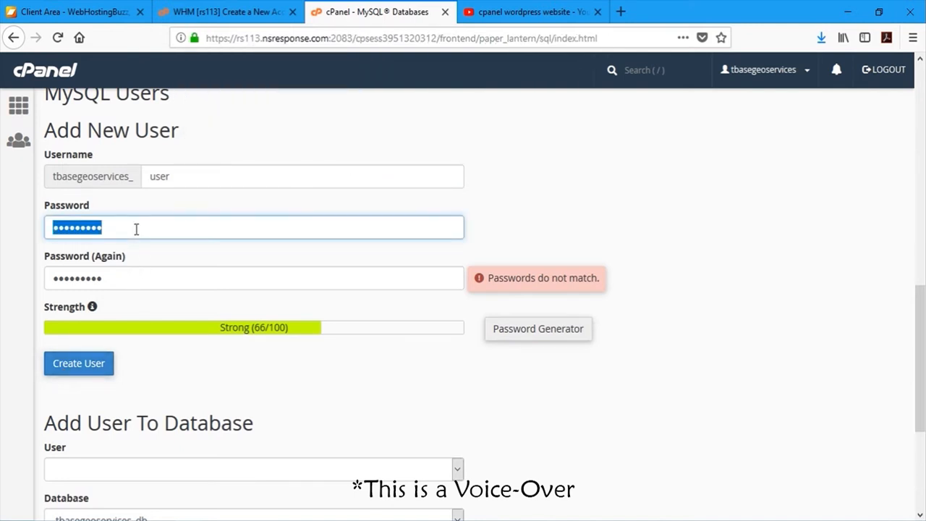
{"action": "type", "text": "•••••••••"}
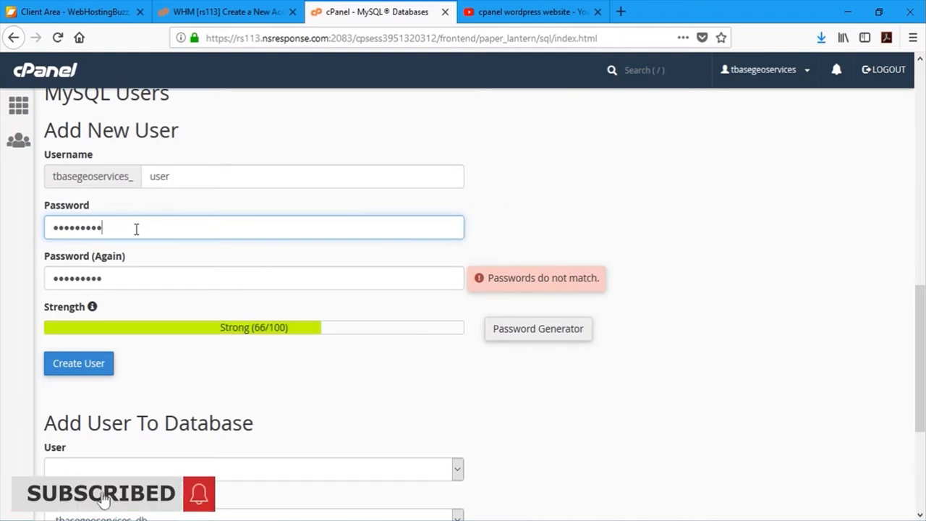
{"action": "key", "text": "Tab"}
{"action": "type", "text": "•••••••••"}
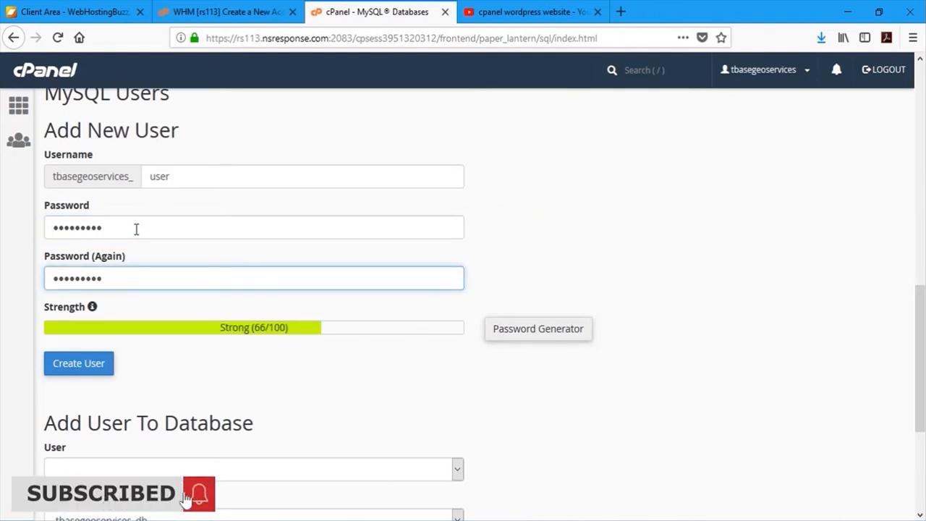
{"action": "left_click", "coordinate": [75, 363]}
{"action": "left_click", "coordinate": [351, 171]}
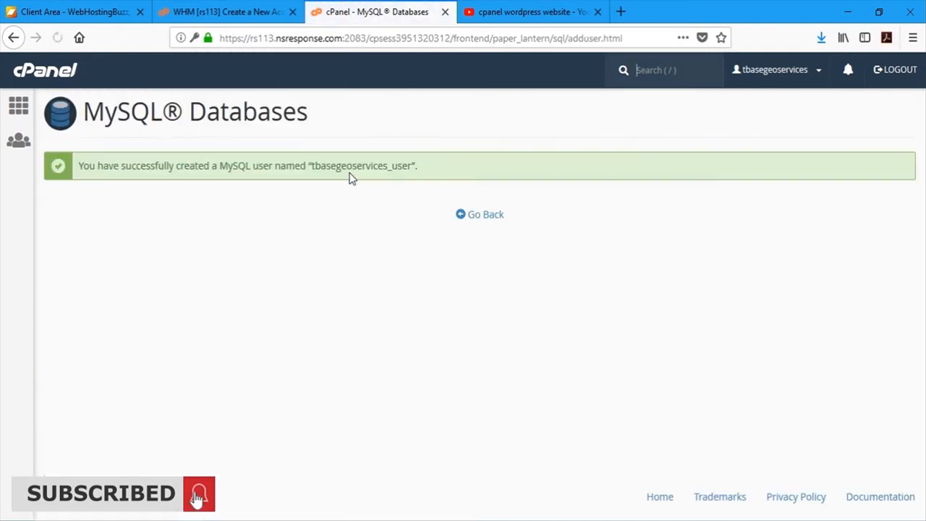
- Add tbasegeoservices_user to tbasegeoservices_db from the Add User To Database section
{"action": "left_click", "coordinate": [487, 215]}
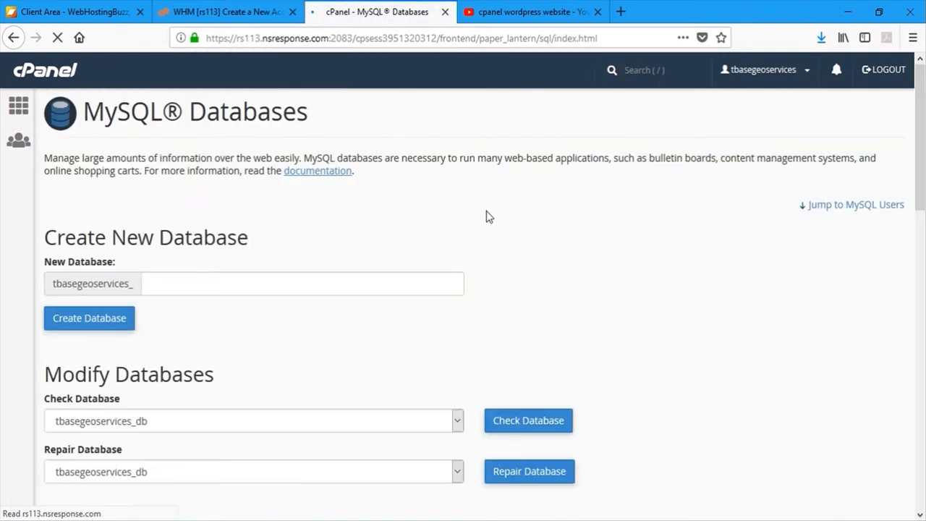
{"action": "scroll", "coordinate": [624, 274], "scroll_direction": "down", "scroll_amount": 2}
{"action": "scroll", "coordinate": [624, 275], "scroll_direction": "down", "scroll_amount": 5}
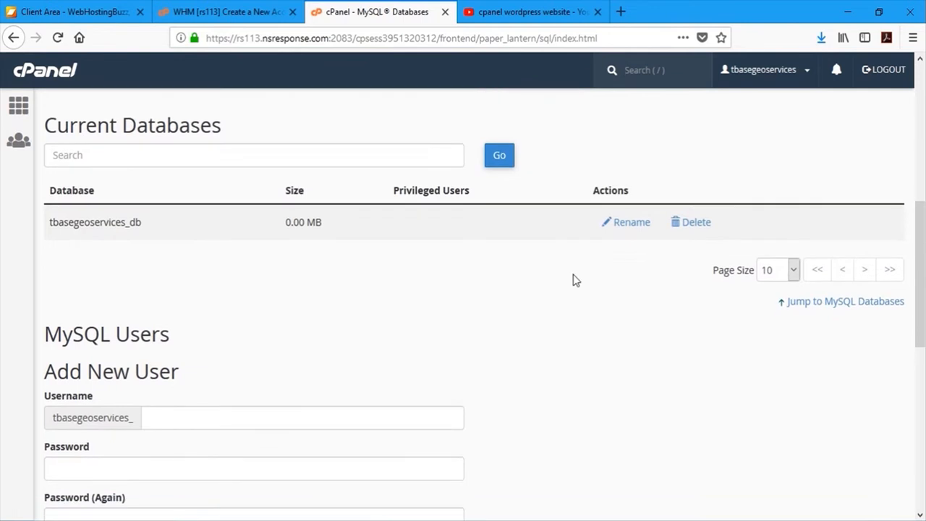
{"action": "scroll", "coordinate": [348, 275], "scroll_direction": "down", "scroll_amount": 7}
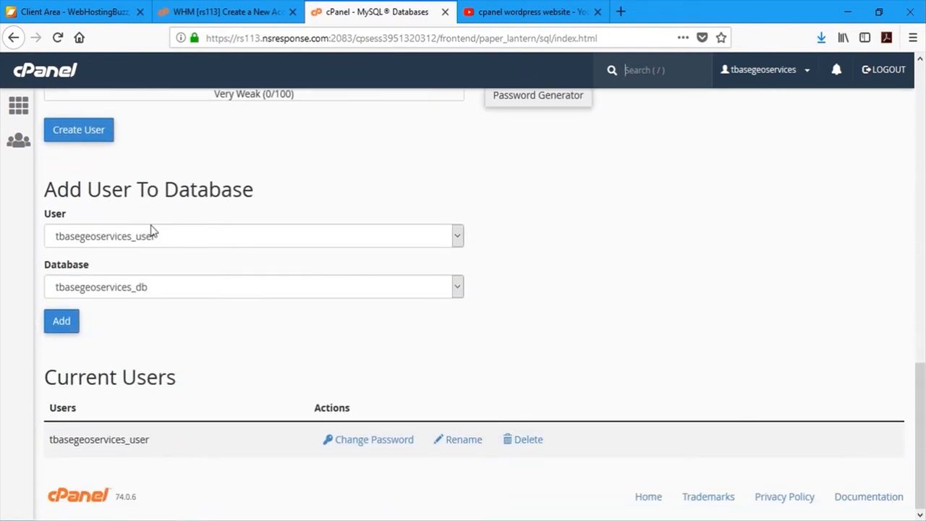
{"action": "left_click", "coordinate": [296, 236]}
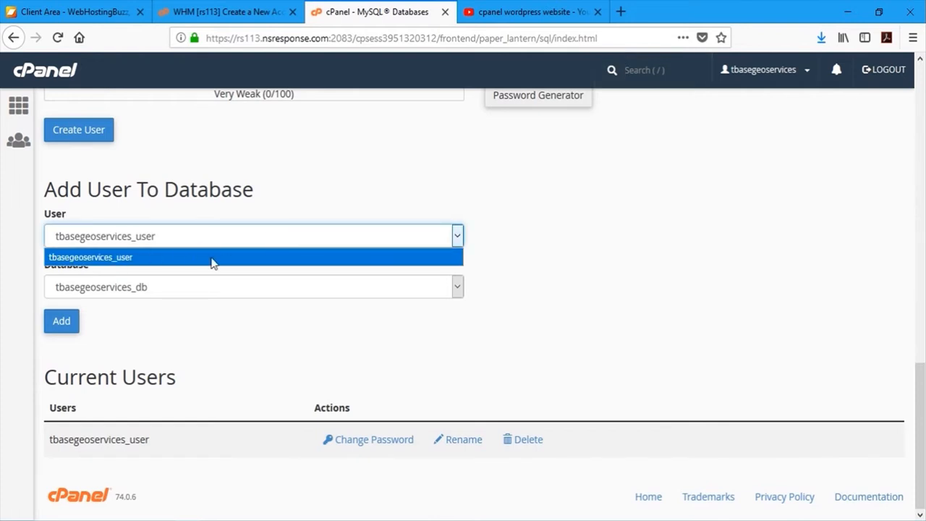
{"action": "left_click", "coordinate": [212, 262]}
{"action": "left_click", "coordinate": [135, 290]}
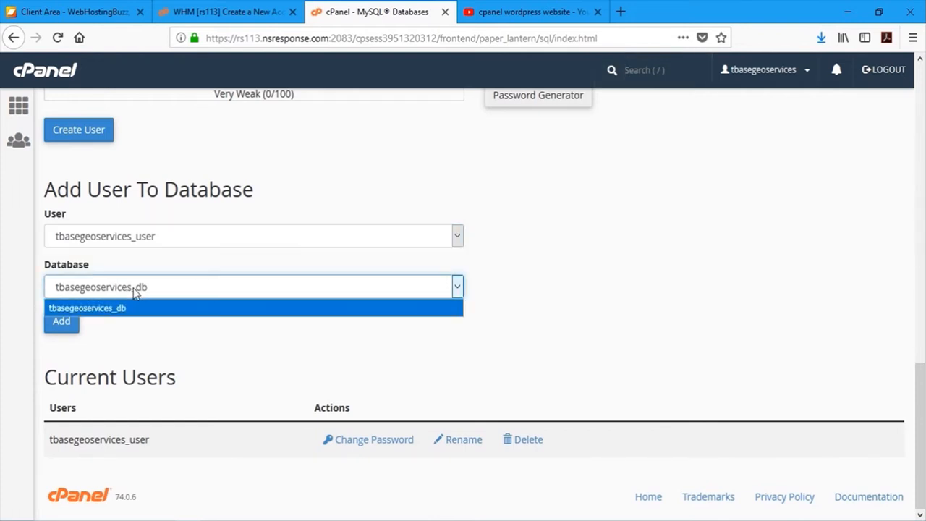
{"action": "left_click", "coordinate": [101, 308]}
{"action": "left_click", "coordinate": [62, 322]}
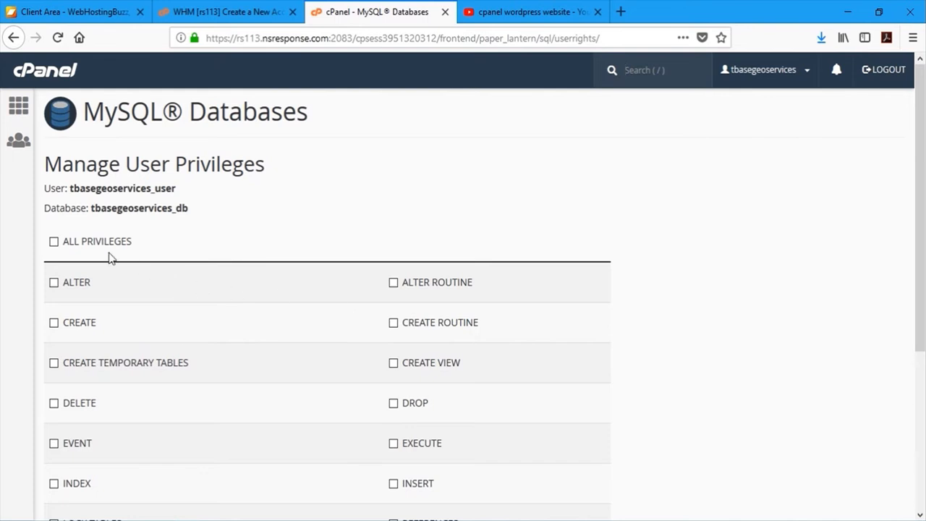
- Grant tbasegeoservices_user all privileges on tbasegeoservices_db and save the changes
{"action": "left_click", "coordinate": [57, 243]}
{"action": "scroll", "coordinate": [73, 362], "scroll_direction": "down", "scroll_amount": 3}
{"action": "left_click", "coordinate": [81, 415]}
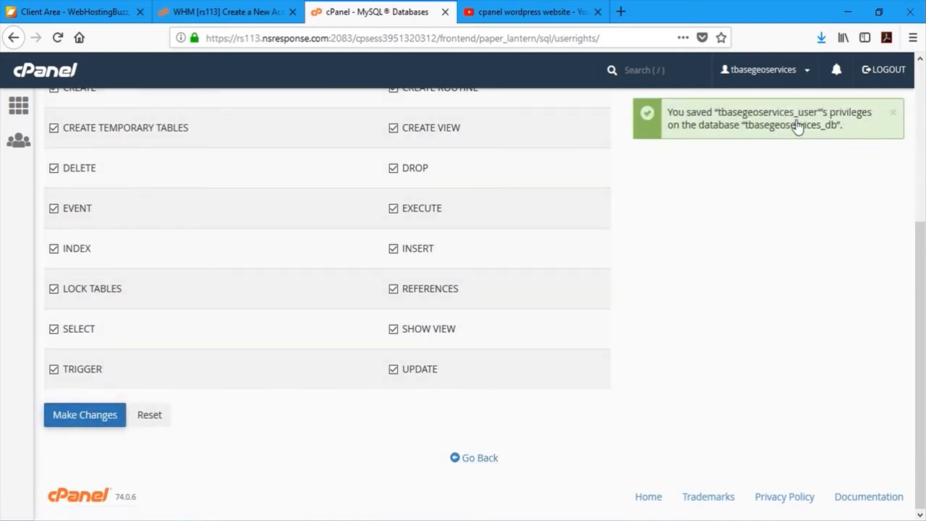
- Confirm in Current Databases that the user is attached, then return to cPanel home
{"action": "left_click", "coordinate": [494, 459]}
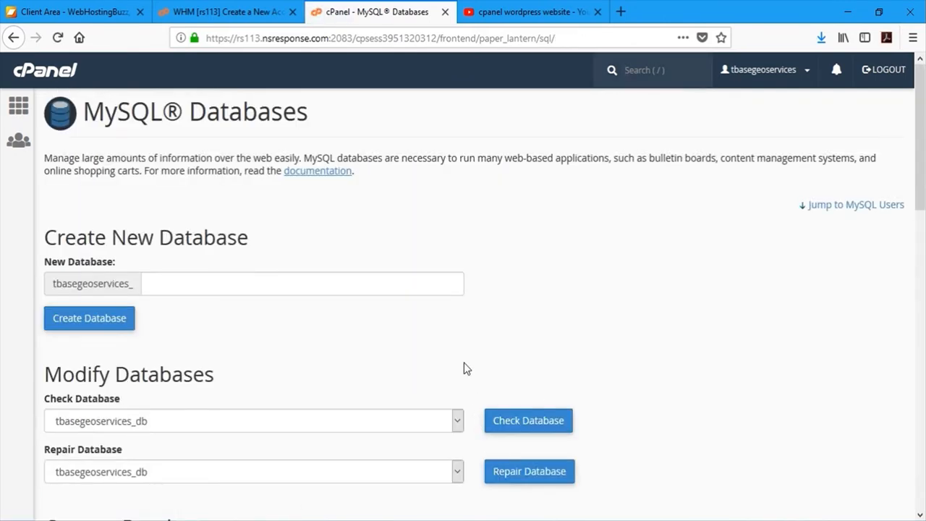
{"action": "scroll", "coordinate": [464, 362], "scroll_direction": "down", "scroll_amount": 10}
{"action": "scroll", "coordinate": [463, 363], "scroll_direction": "down", "scroll_amount": 2}
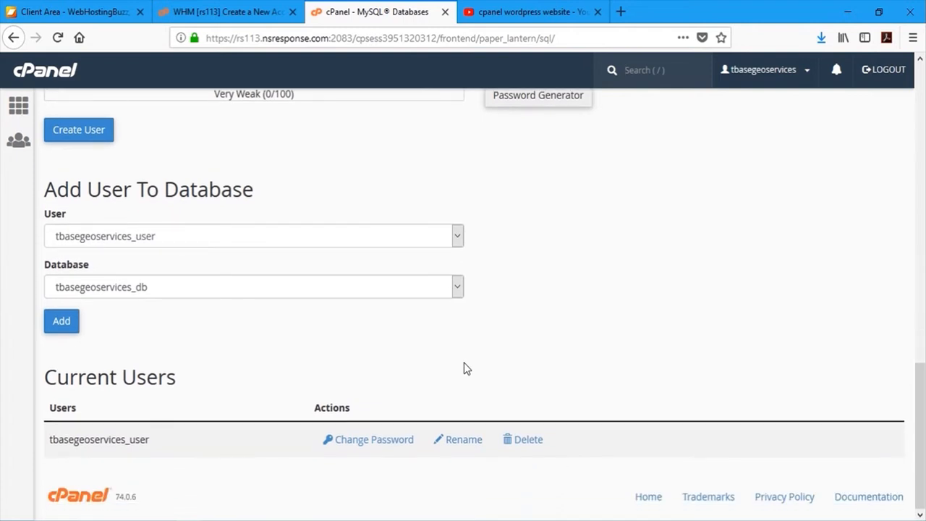
{"action": "scroll", "coordinate": [526, 371], "scroll_direction": "up", "scroll_amount": 2}
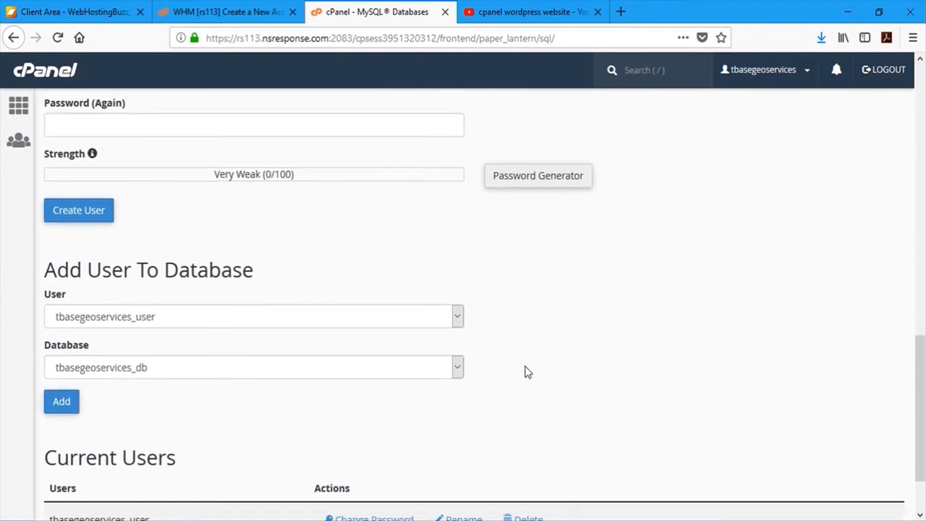
{"action": "scroll", "coordinate": [525, 372], "scroll_direction": "down", "scroll_amount": 2}
{"action": "scroll", "coordinate": [525, 372], "scroll_direction": "up", "scroll_amount": 10}
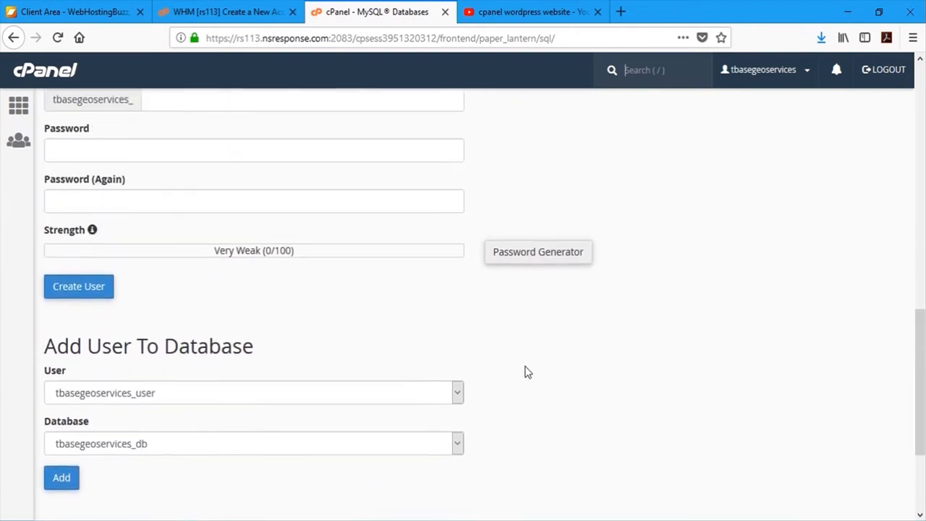
{"action": "scroll", "coordinate": [527, 372], "scroll_direction": "up", "scroll_amount": 5}
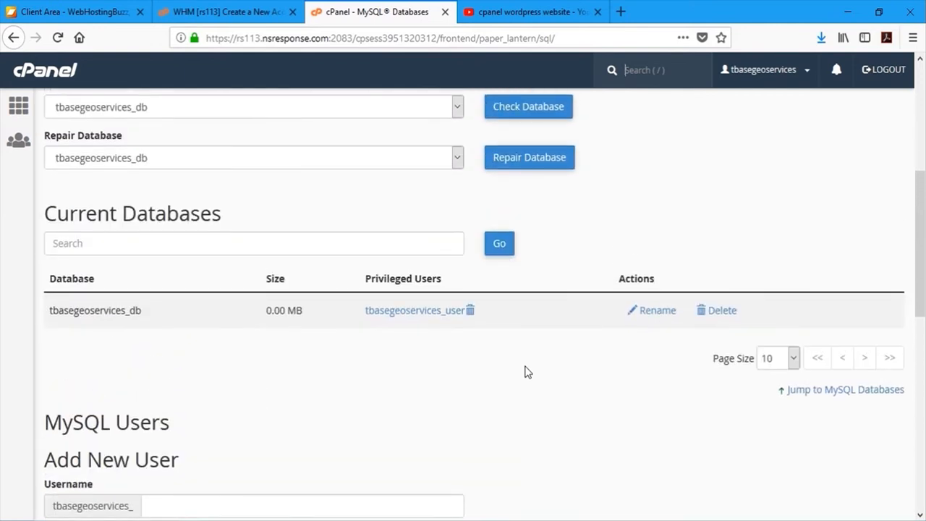
{"action": "scroll", "coordinate": [462, 353], "scroll_direction": "up", "scroll_amount": 2}
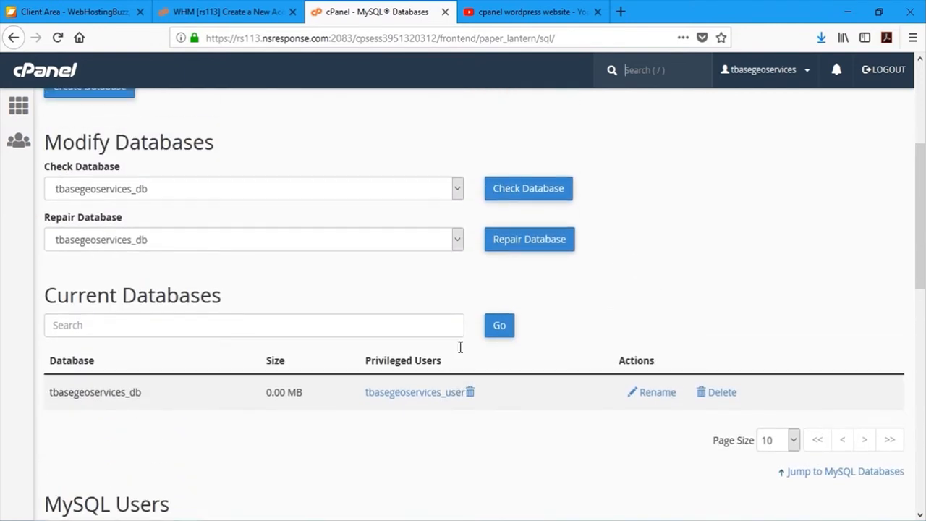
{"action": "scroll", "coordinate": [460, 348], "scroll_direction": "up", "scroll_amount": 5}
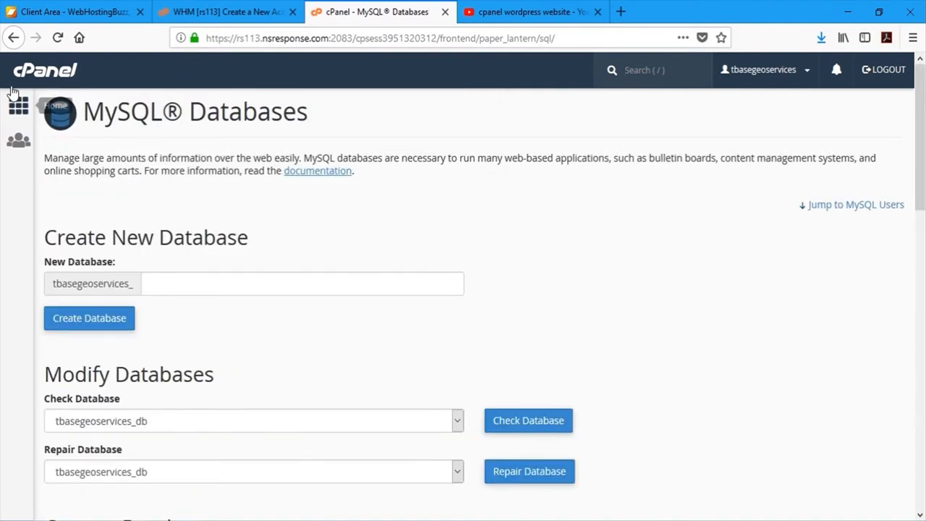
{"action": "left_click", "coordinate": [42, 81]}
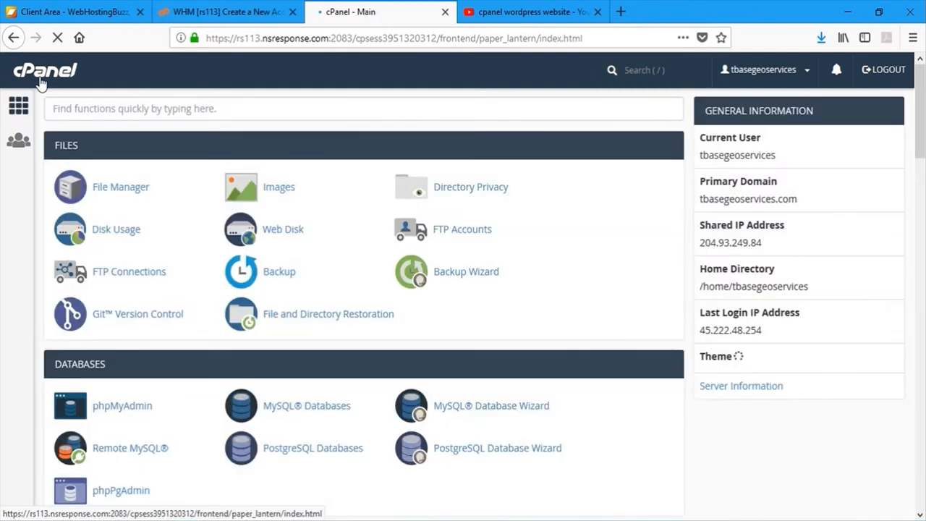
- Upload the backup archive zip and installer.php into public_html through File Manager
{"action": "left_click", "coordinate": [123, 190]}
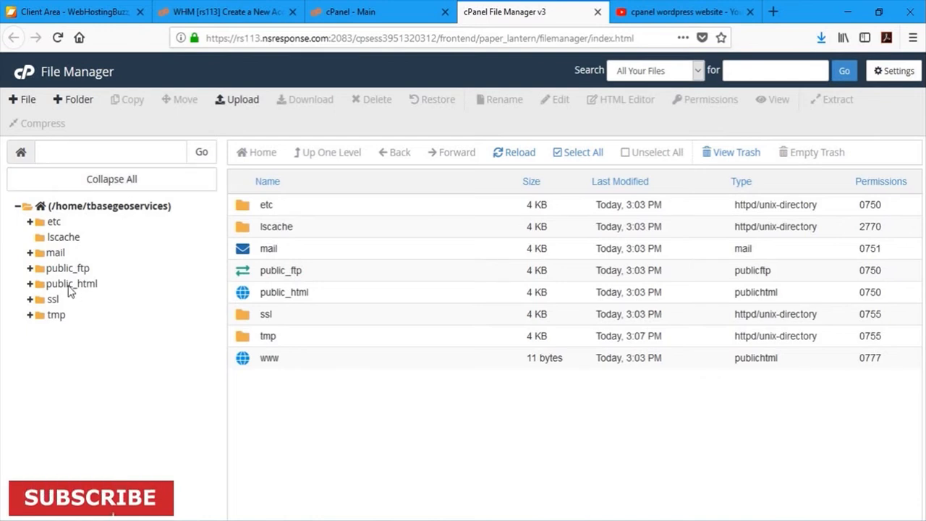
{"action": "left_click", "coordinate": [72, 287]}
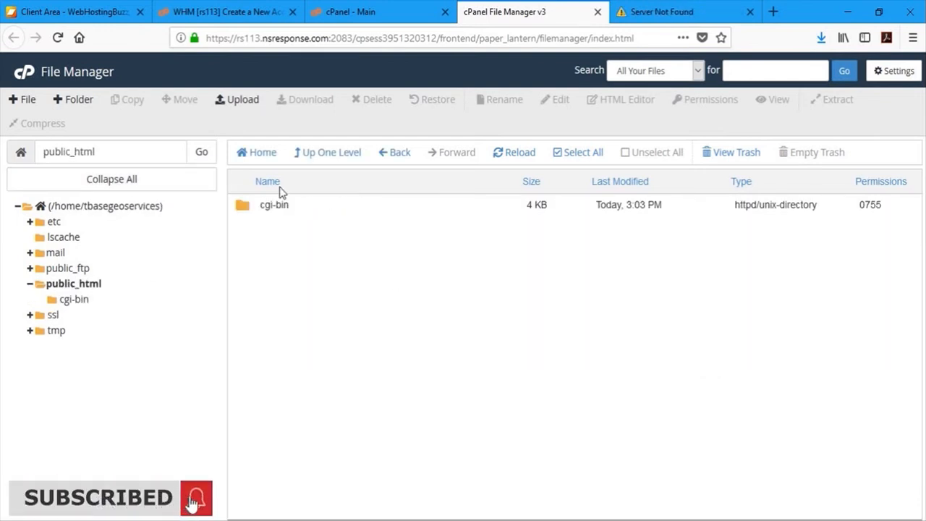
{"action": "left_click", "coordinate": [230, 99]}
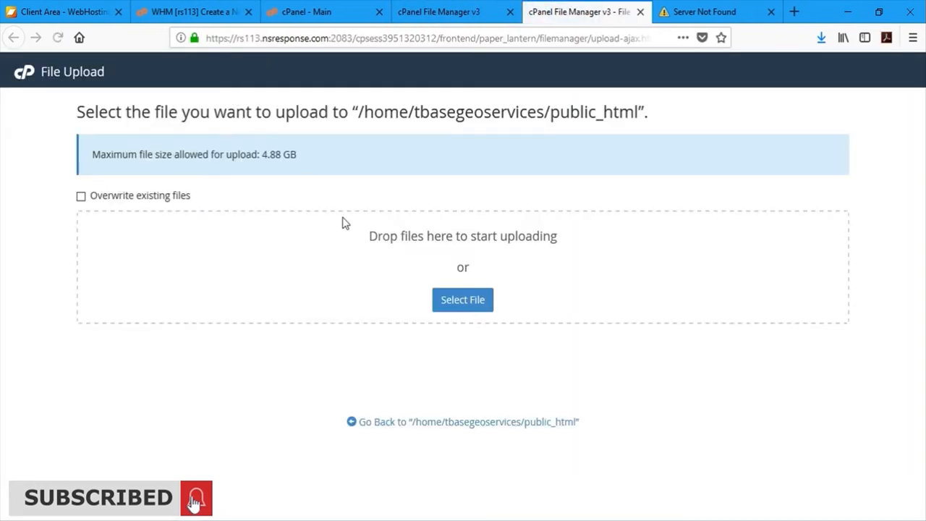
{"action": "left_click", "coordinate": [463, 300]}
{"action": "double_click", "coordinate": [208, 100]}
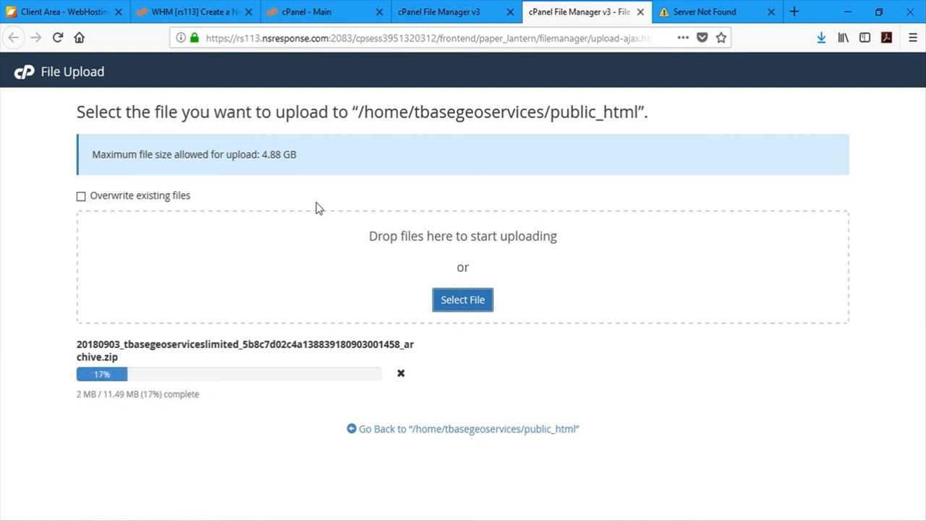
{"action": "left_click", "coordinate": [465, 300]}
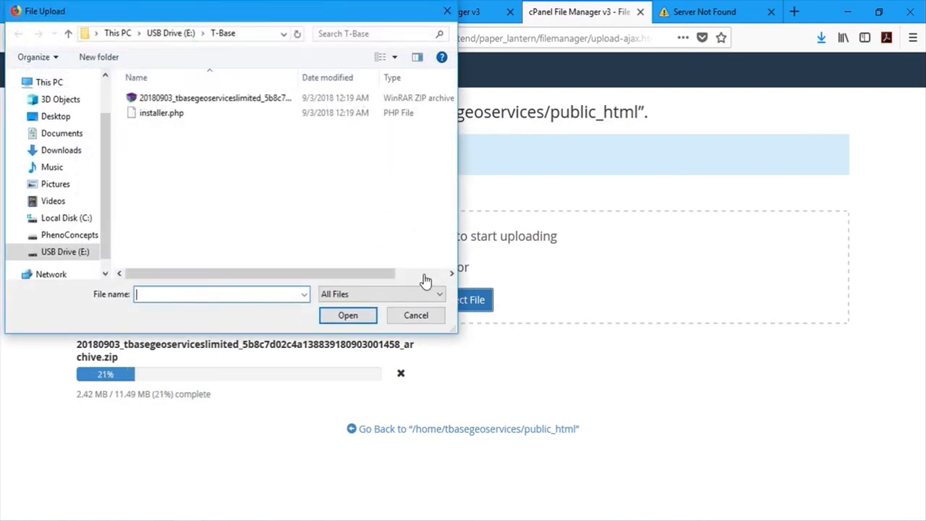
{"action": "double_click", "coordinate": [165, 114]}
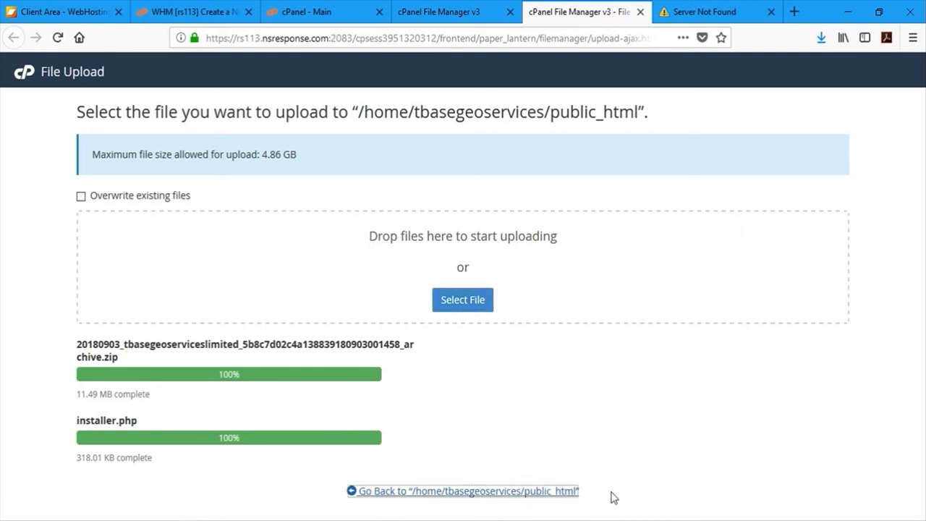
{"action": "left_click", "coordinate": [641, 12]}
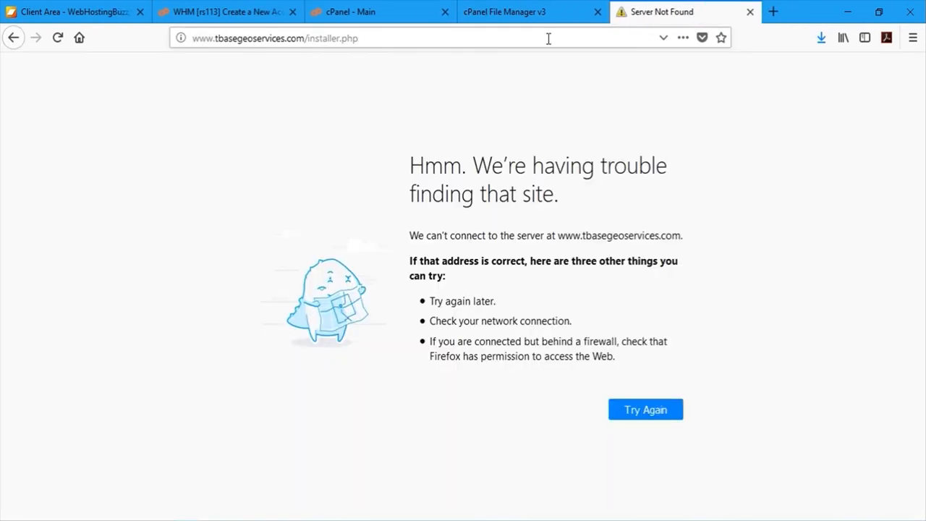
{"action": "left_click", "coordinate": [548, 38]}
{"action": "key", "text": "ctrl+c"}
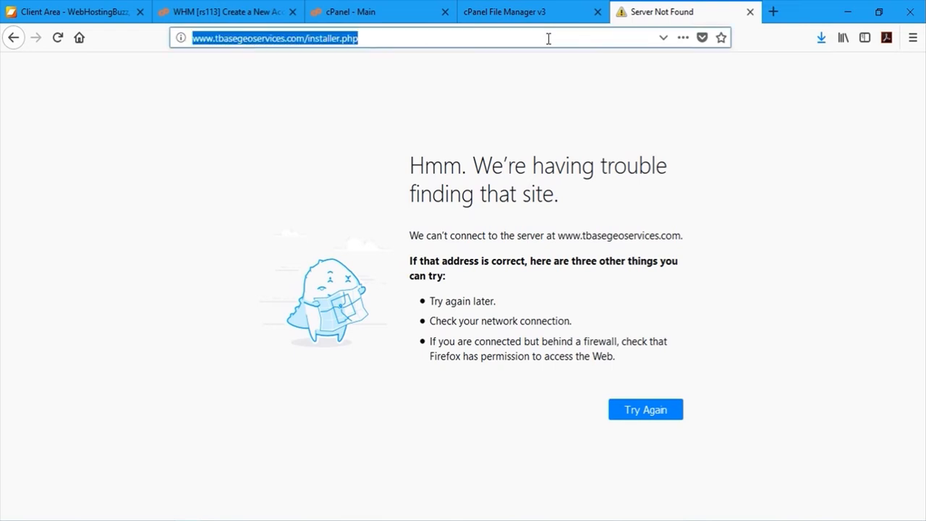
{"action": "key", "text": "BackSpace"}
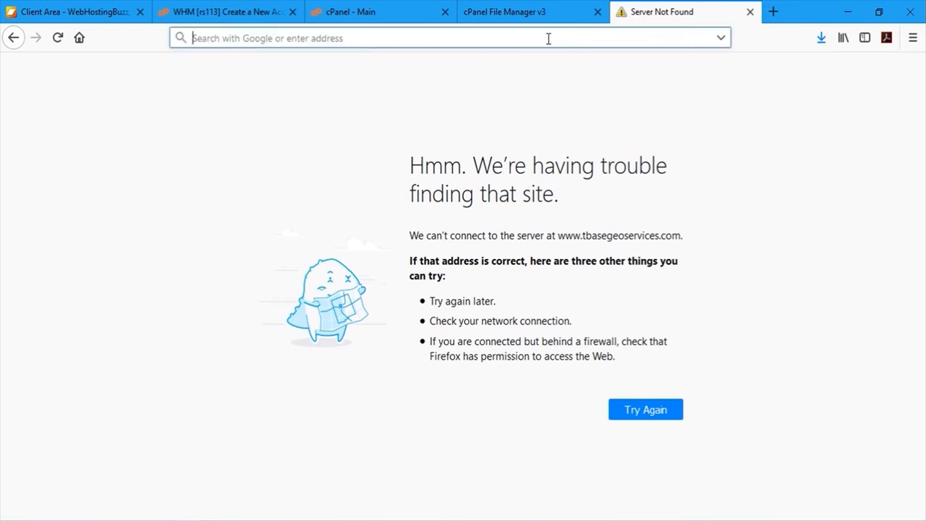
{"action": "key", "text": "ctrl+v"}
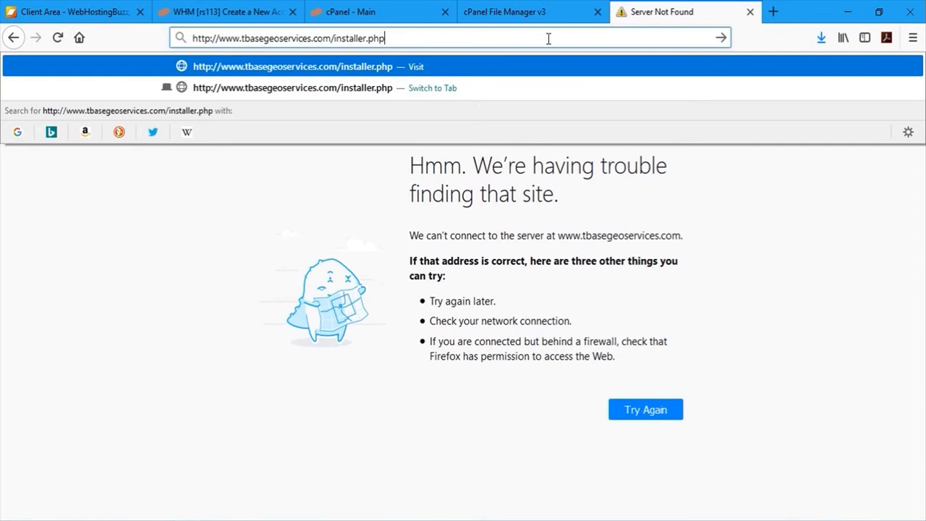
{"action": "left_click", "coordinate": [349, 100]}
{"action": "key", "text": "ctrl+c"}
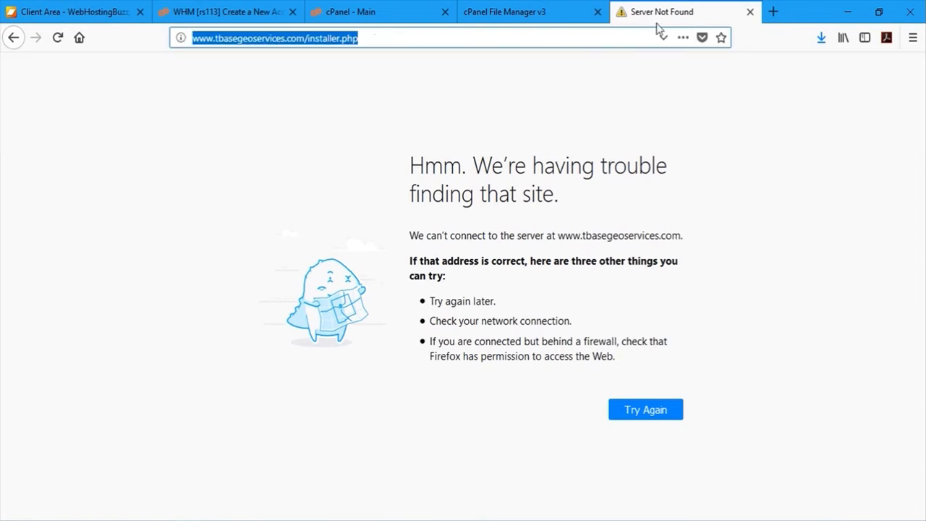
{"action": "left_click", "coordinate": [750, 13]}
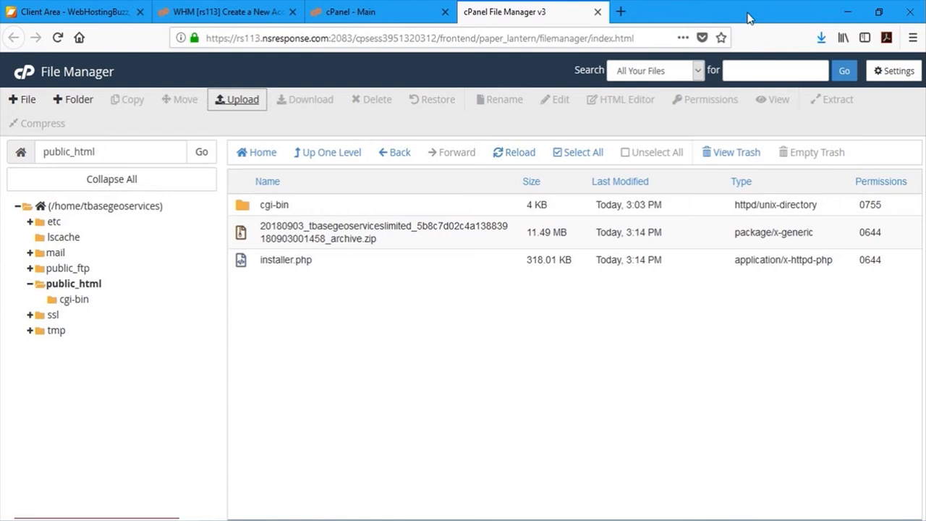
{"action": "left_click", "coordinate": [620, 12]}
{"action": "key", "text": "ctrl+v"}
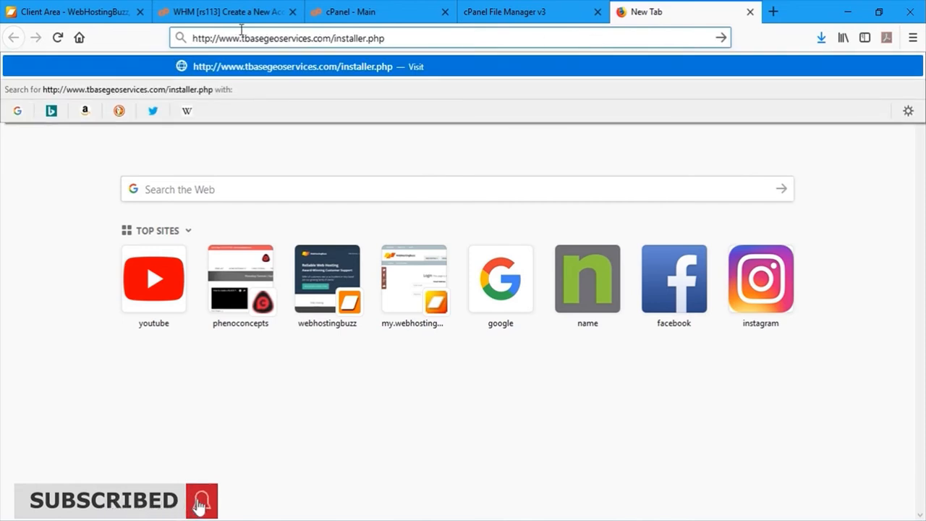
{"action": "key", "text": "Return"}
{"action": "left_click", "coordinate": [242, 38]}
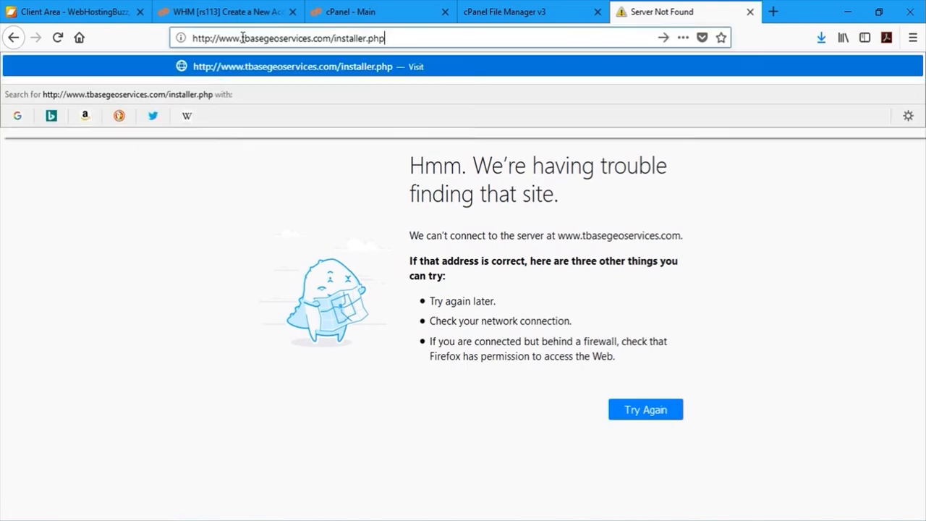
{"action": "key", "text": "Escape"}
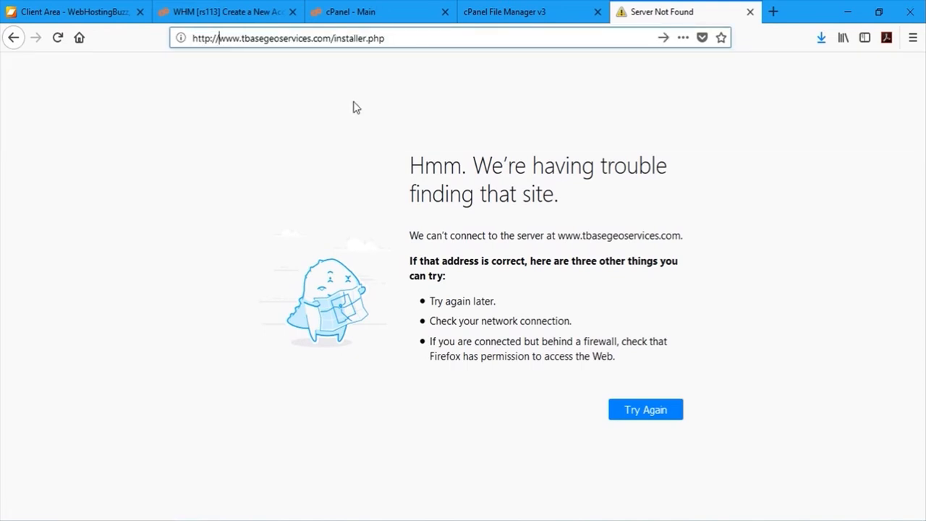
{"action": "key", "text": "BackSpace"}
{"action": "key", "text": "BackSpace"}
{"action": "key", "text": "BackSpace"}
{"action": "key", "text": "BackSpace"}
{"action": "key", "text": "BackSpace"}
{"action": "key", "text": "BackSpace"}
{"action": "key", "text": "BackSpace"}
{"action": "key", "text": "Return"}
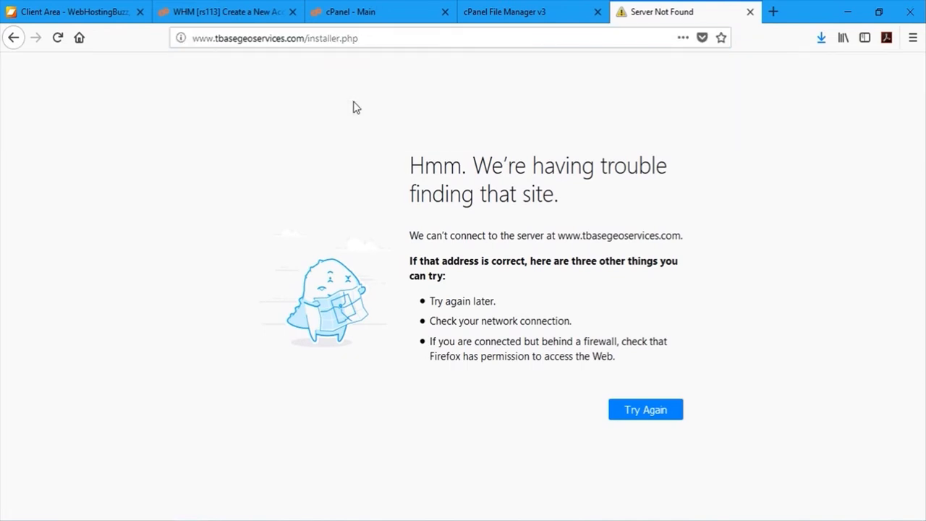
{"action": "left_click", "coordinate": [213, 37]}
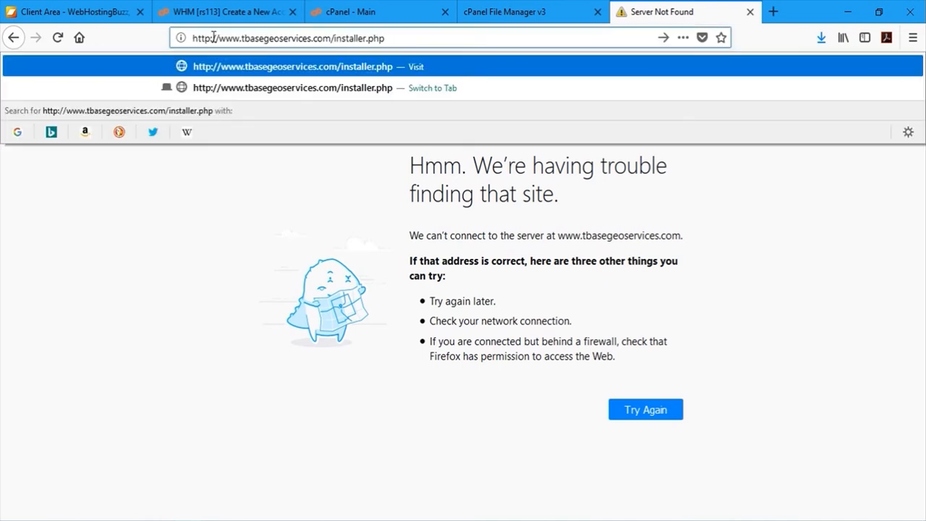
{"action": "double_click", "coordinate": [212, 38]}
{"action": "type", "text": "s://"}
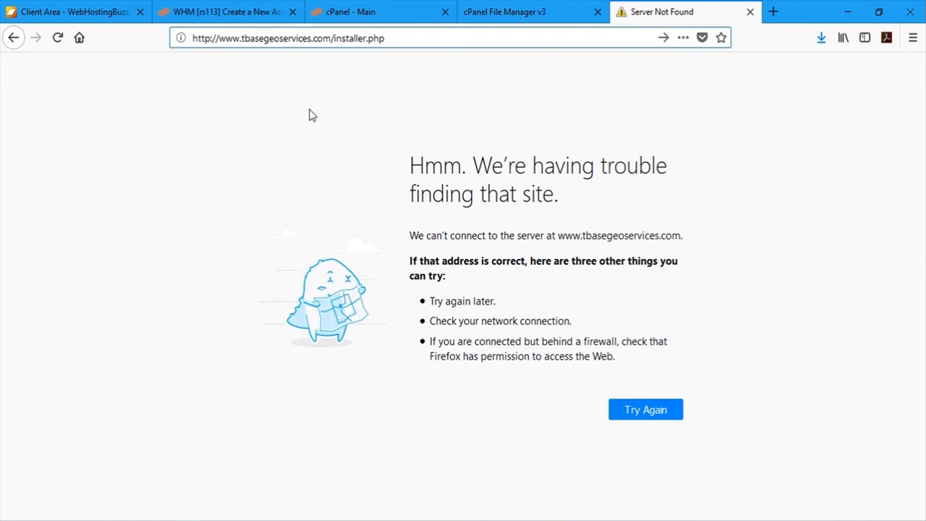
{"action": "key", "text": "Return"}
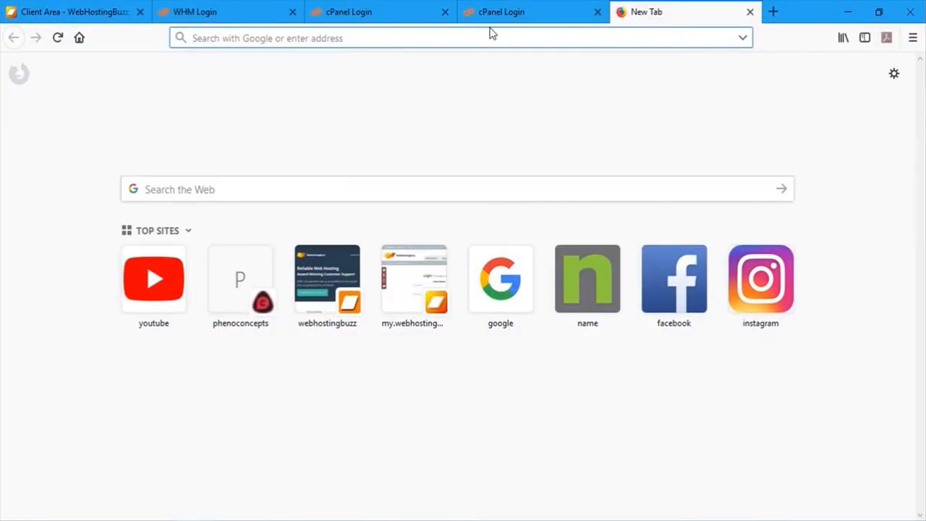
- Load tbasegeoservices.com/installer.php to bring up the Duplicator installer's Step 1: Files & Database
{"action": "type", "text": "tbase"}
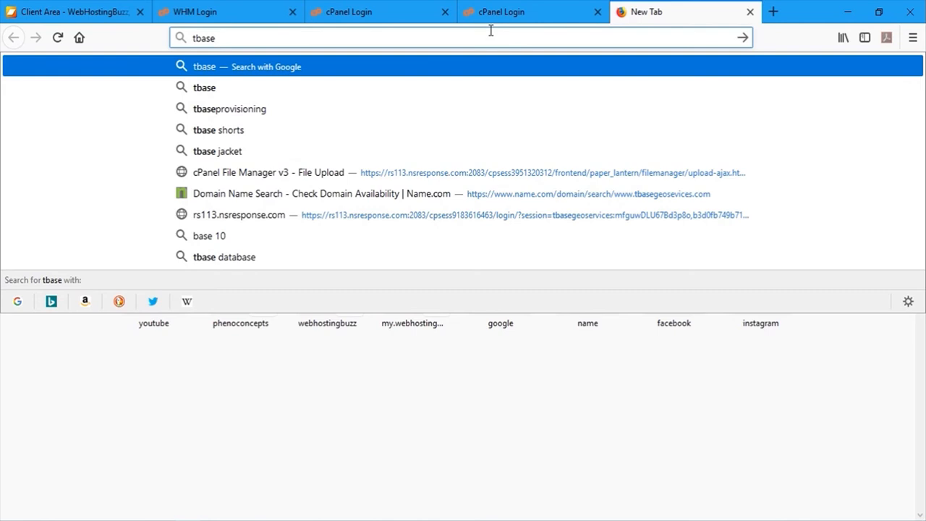
{"action": "type", "text": "geoser"}
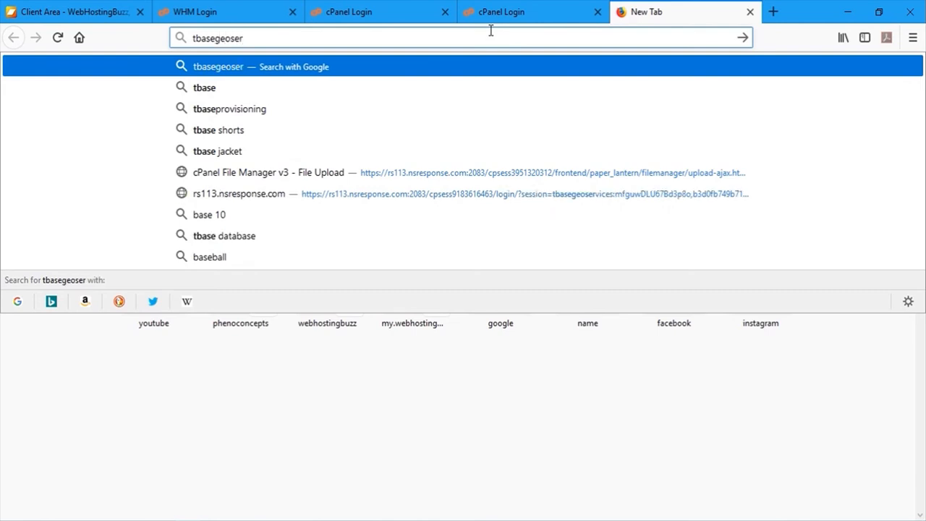
{"action": "type", "text": "vices."}
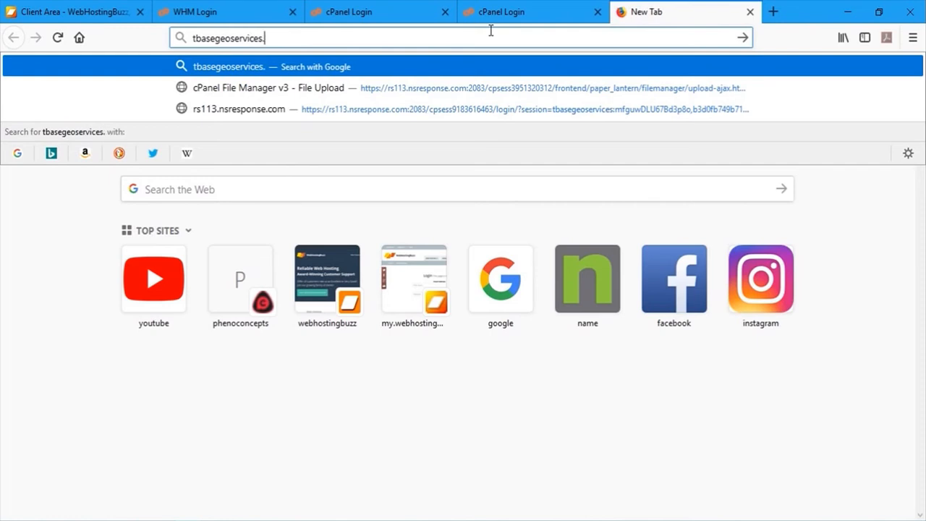
{"action": "type", "text": "com"}
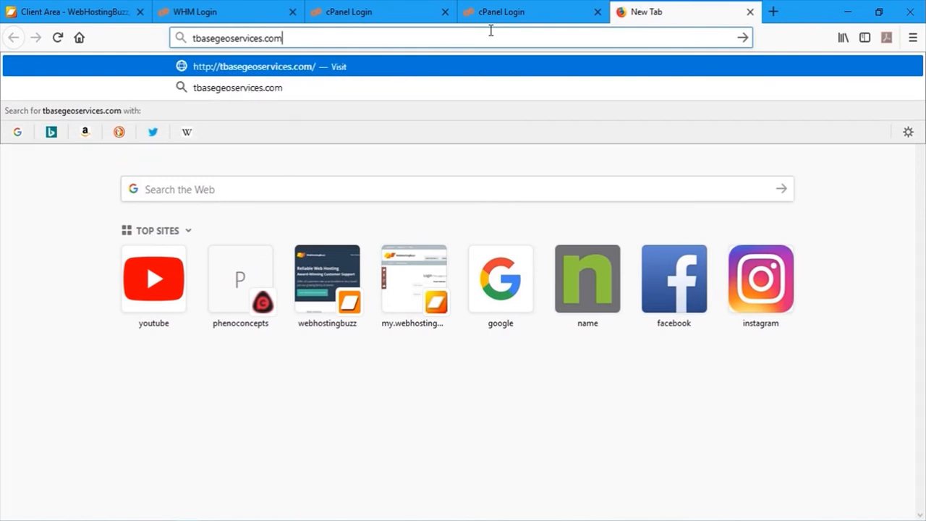
{"action": "type", "text": "/instal"}
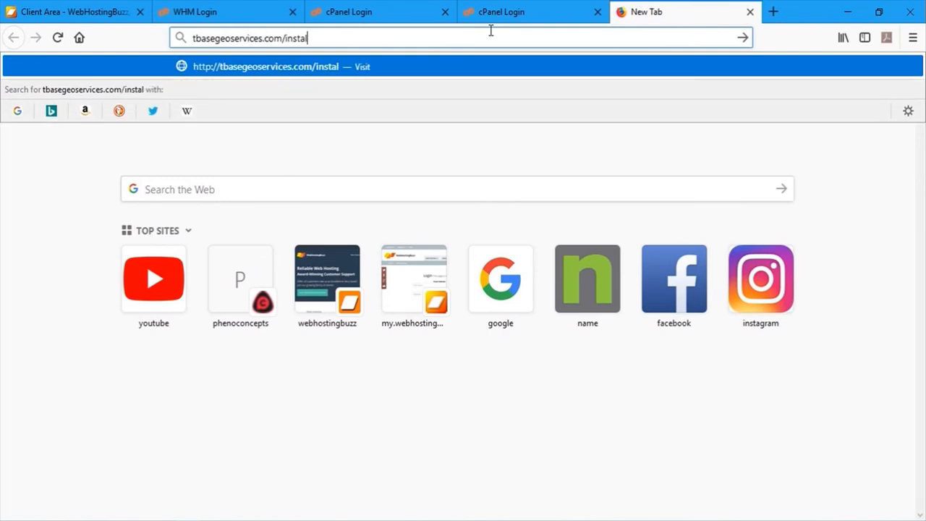
{"action": "type", "text": "ler.php"}
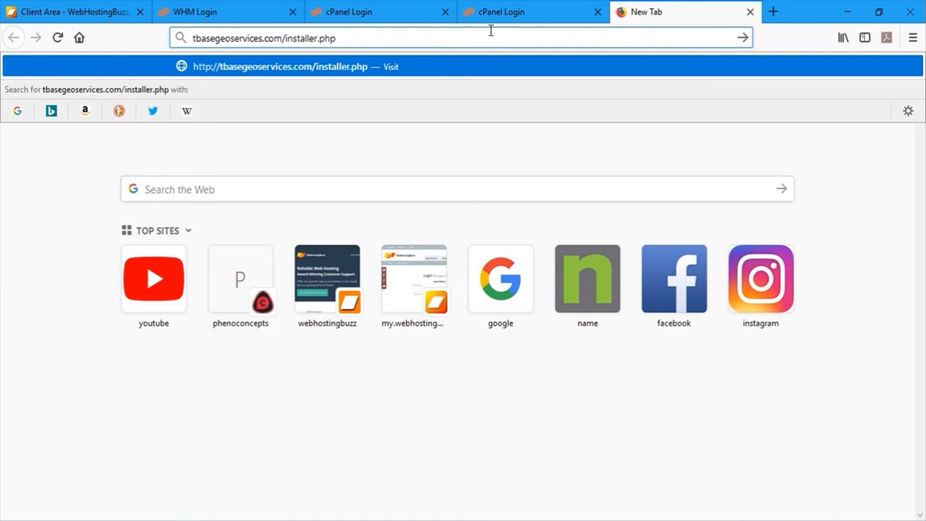
{"action": "key", "text": "Return"}
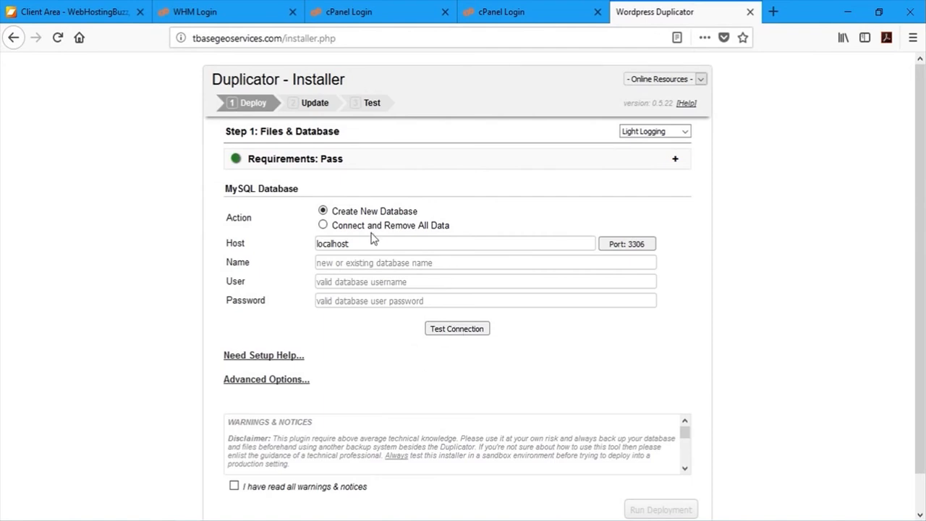
- Set the installer's database action to Connect and Remove All Data
{"action": "left_click", "coordinate": [323, 225]}
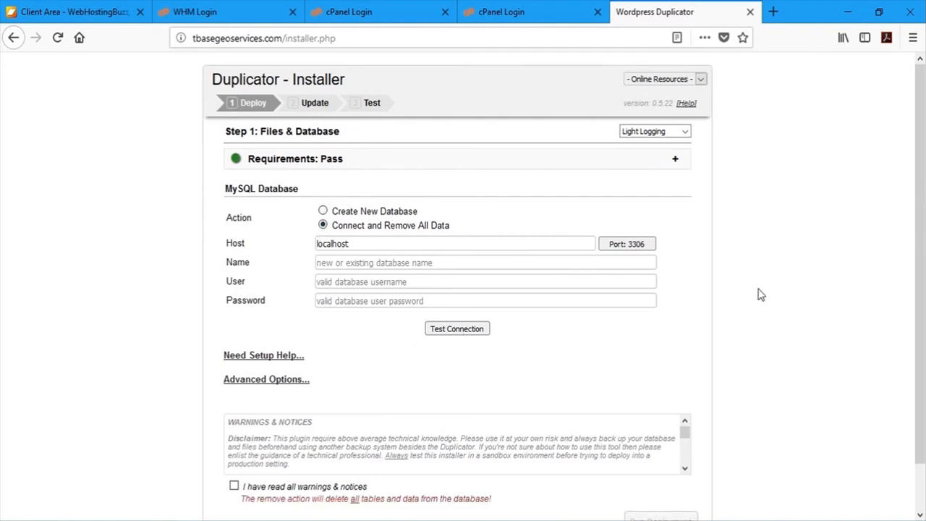
{"action": "scroll", "coordinate": [796, 306], "scroll_direction": "down", "scroll_amount": 1}
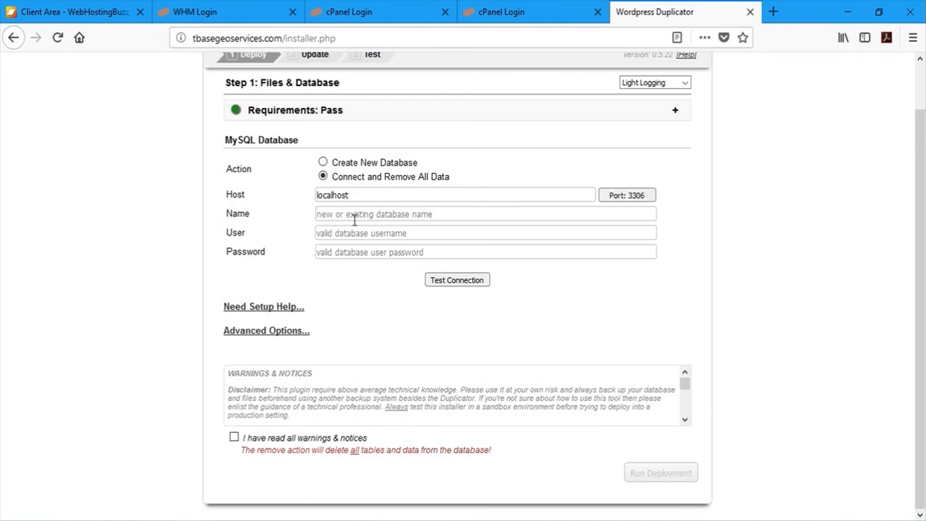
{"action": "left_click", "coordinate": [525, 16]}
- Log in to cPanel with the hosting account's username and password
{"action": "left_click", "coordinate": [380, 14]}
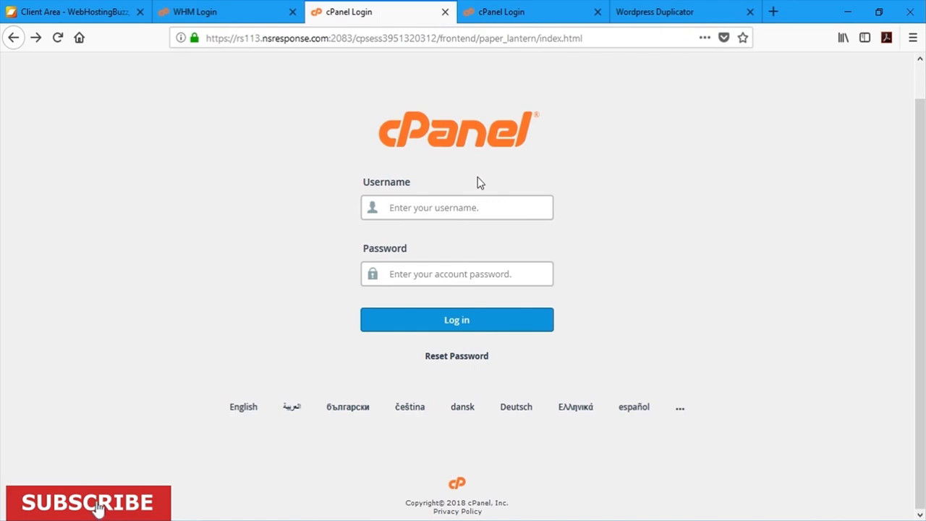
{"action": "type", "text": "tbasegeoservices"}
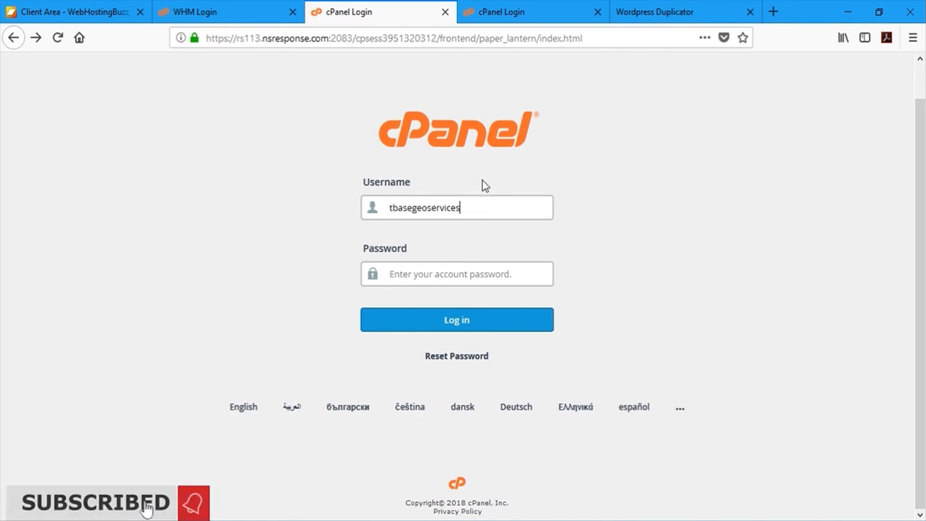
{"action": "key", "text": "Tab"}
{"action": "type", "text": "••••••••••••"}
{"action": "key", "text": "Return"}
- Copy the database name tbasegeoservices_db from the MySQL Databases page's Current Databases list
{"action": "scroll", "coordinate": [289, 246], "scroll_direction": "down", "scroll_amount": 3}
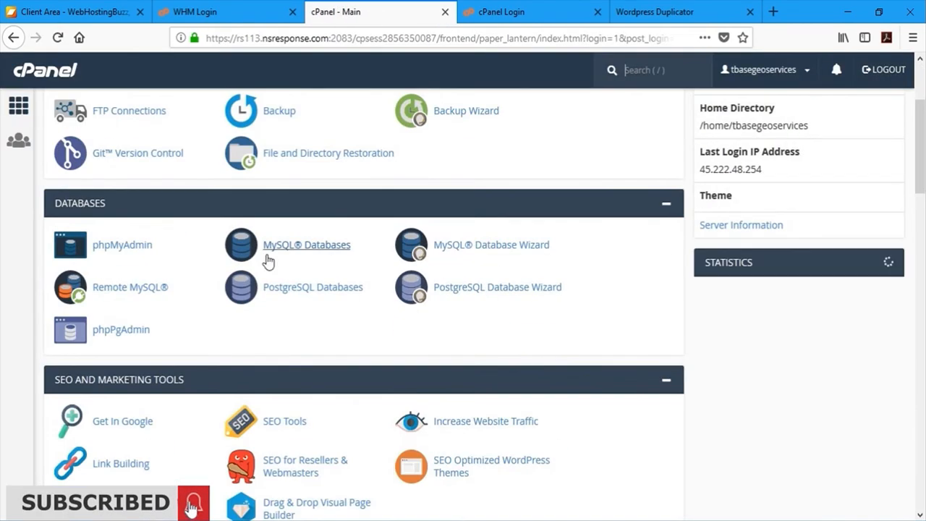
{"action": "left_click", "coordinate": [301, 249]}
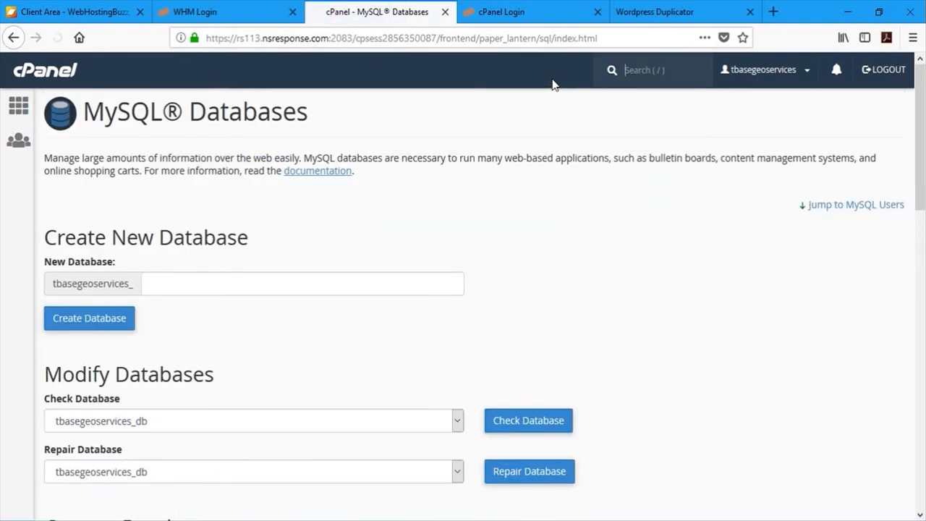
{"action": "scroll", "coordinate": [564, 94], "scroll_direction": "down", "scroll_amount": 6}
{"action": "scroll", "coordinate": [94, 243], "scroll_direction": "up", "scroll_amount": 2}
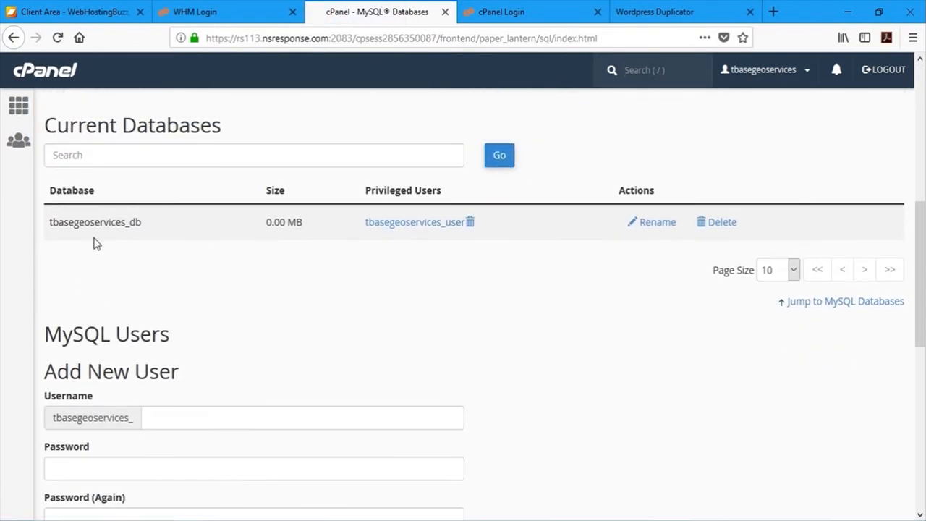
{"action": "double_click", "coordinate": [99, 225]}
{"action": "key", "text": "ctrl+c"}
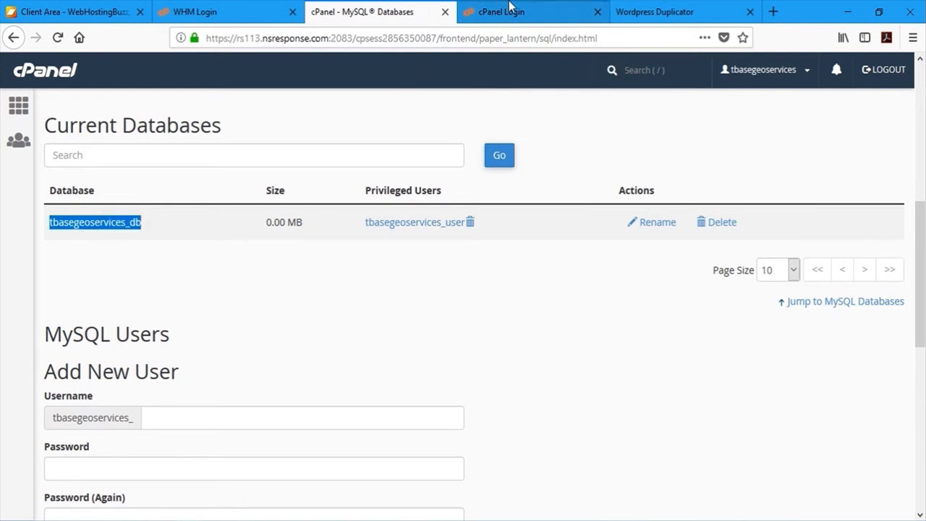
{"action": "left_click", "coordinate": [655, 11]}
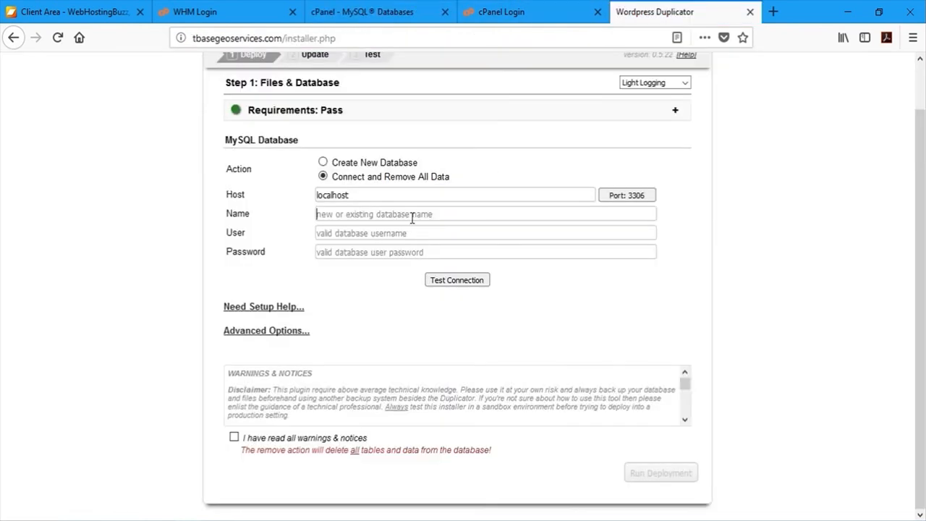
- Fill in database tbasegeoservices_db, user tbasegeoservices_user and the user's password
{"action": "key", "text": "ctrl+v"}
{"action": "left_click", "coordinate": [425, 8]}
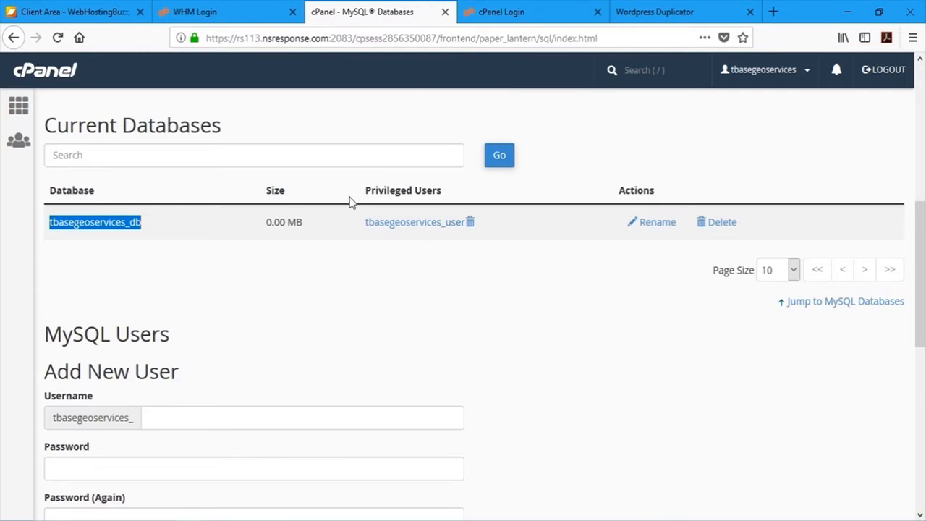
{"action": "left_click", "coordinate": [632, 9]}
{"action": "key", "text": "ctrl+v"}
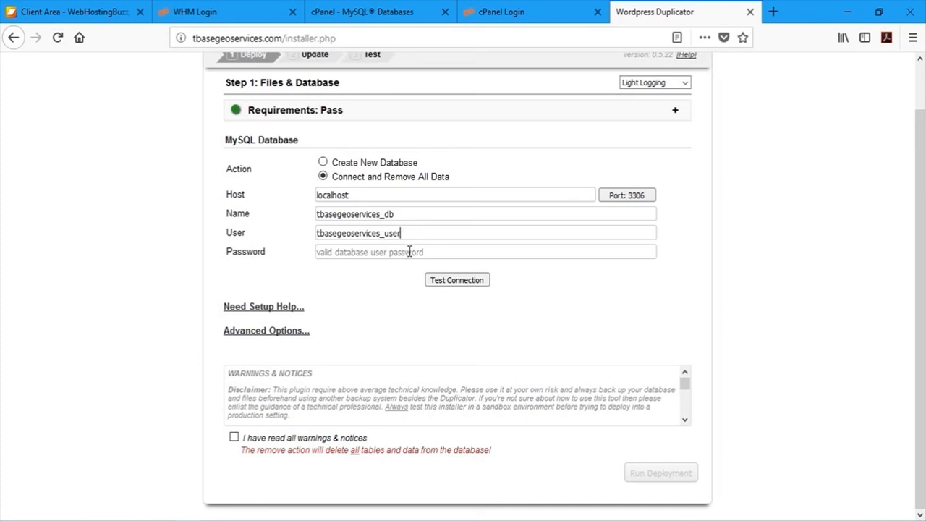
{"action": "left_click", "coordinate": [410, 252]}
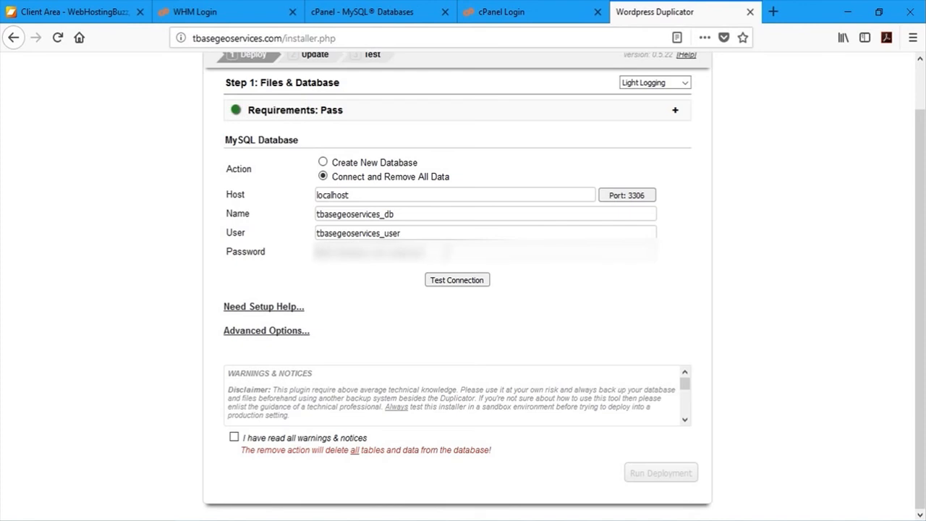
{"action": "type", "text": "*"}
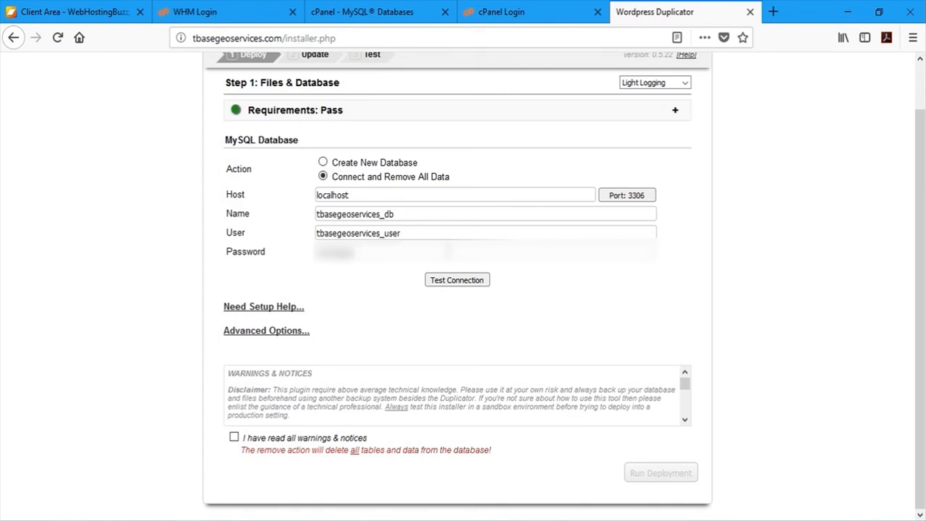
- Test the database connection, acknowledge all warnings, and run the deployment
{"action": "left_click", "coordinate": [462, 282]}
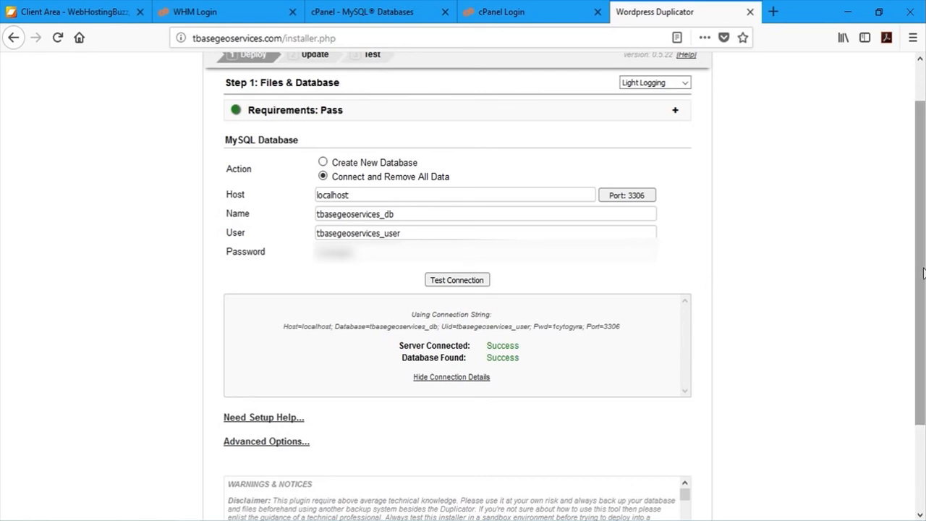
{"action": "left_click_drag", "start_coordinate": [923, 272], "coordinate": [925, 334]}
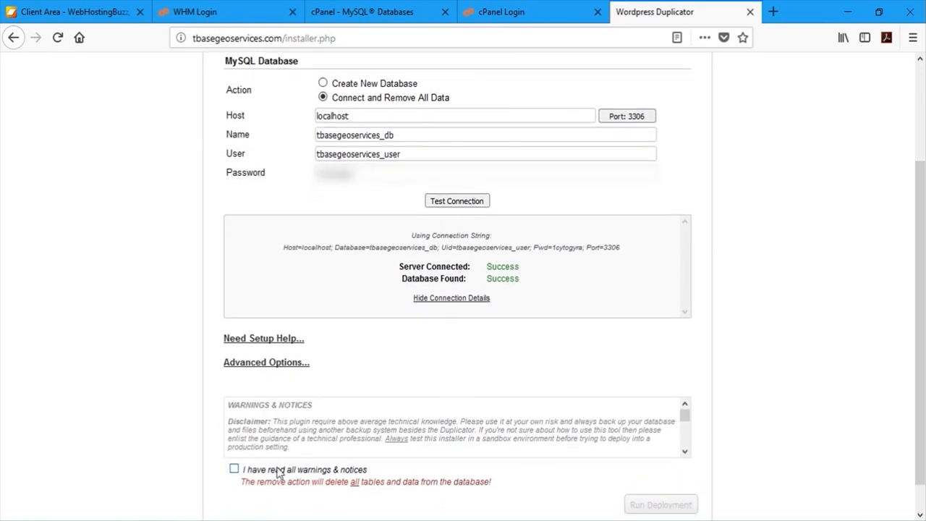
{"action": "left_click", "coordinate": [235, 469]}
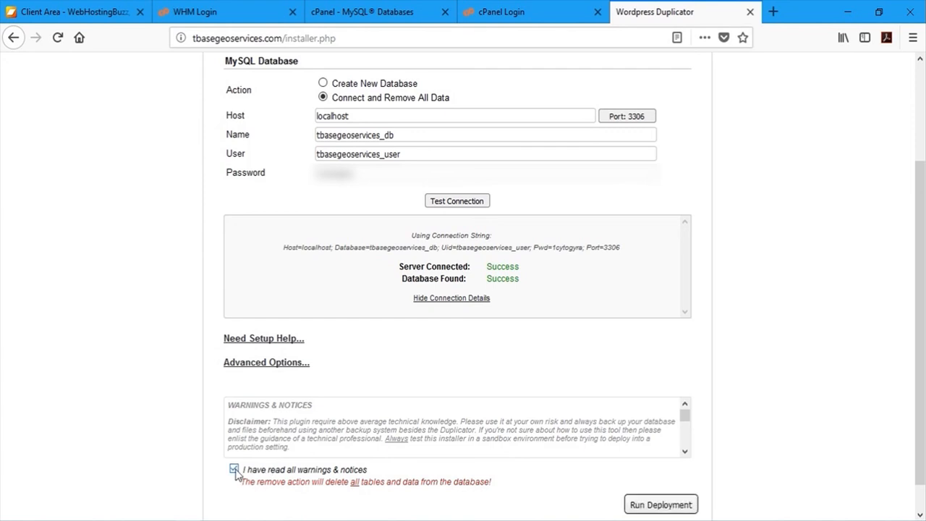
{"action": "left_click", "coordinate": [678, 507]}
- Confirm the database wipe and run the update applying the new site URL and path
{"action": "left_click", "coordinate": [500, 296]}
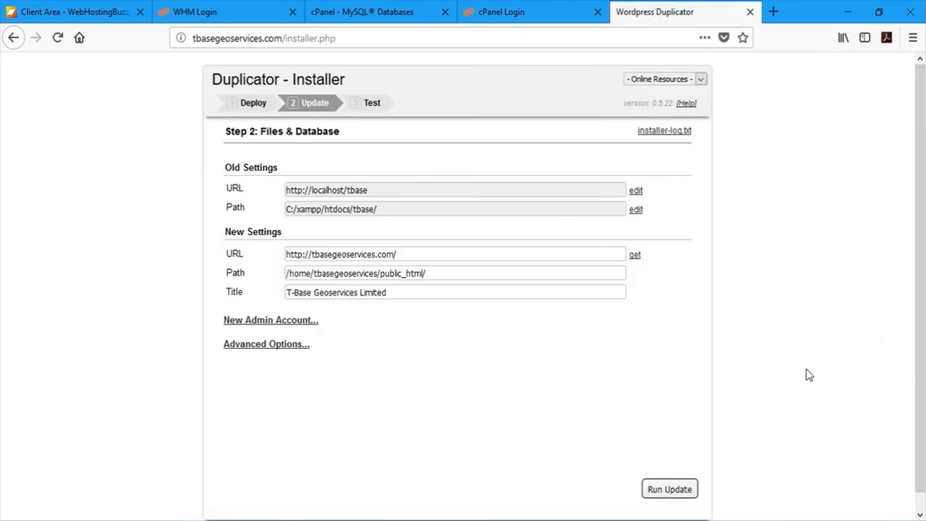
{"action": "left_click", "coordinate": [682, 492]}
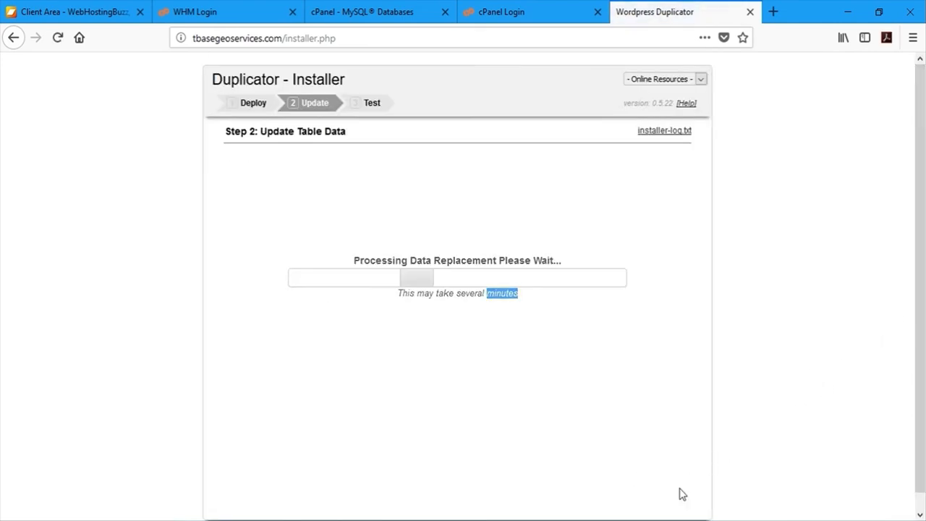
{"action": "scroll", "coordinate": [682, 494], "scroll_direction": "down", "scroll_amount": 1}
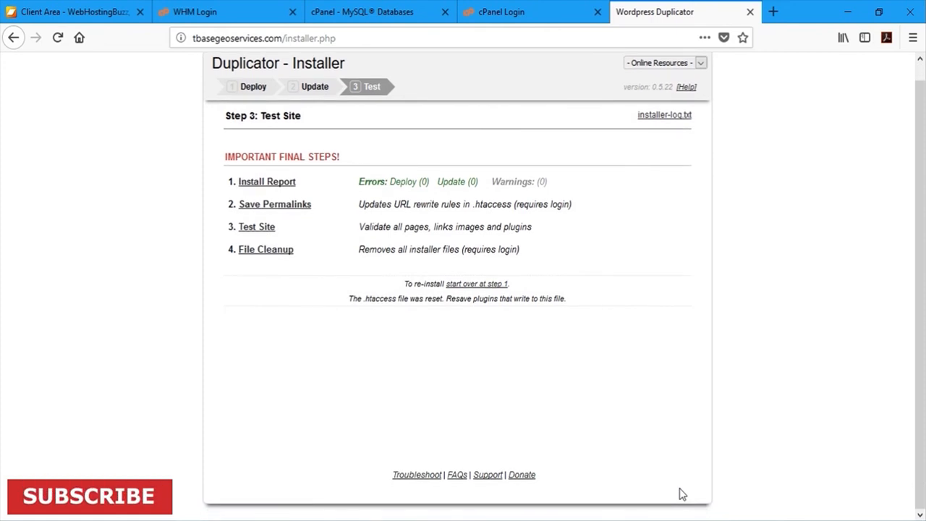
- Check the Step 3 install report and save the permalinks on the new site
{"action": "left_click", "coordinate": [268, 183]}
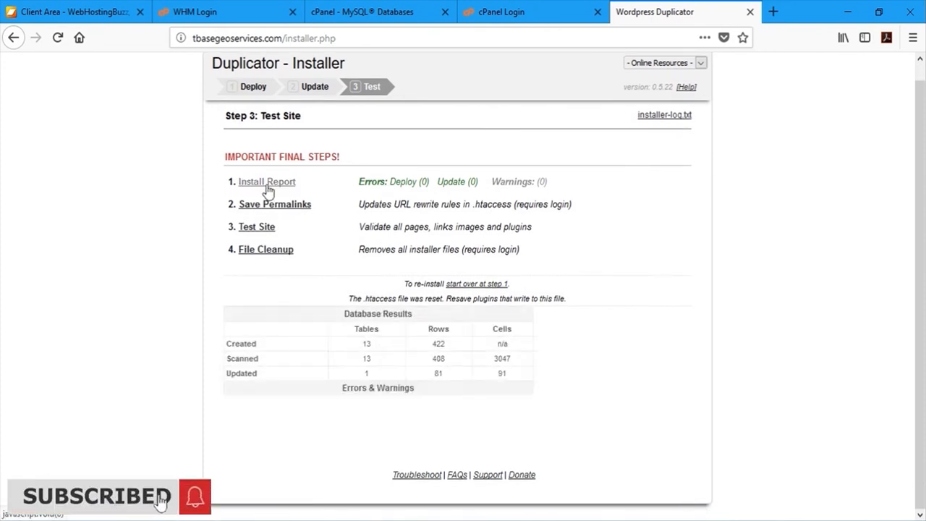
{"action": "left_click", "coordinate": [268, 183]}
{"action": "left_click", "coordinate": [268, 187]}
{"action": "left_click", "coordinate": [268, 187]}
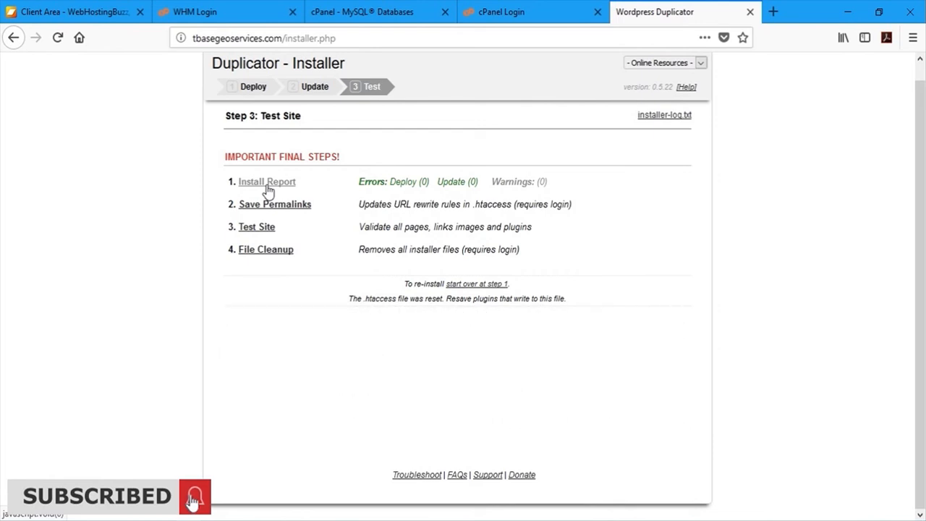
{"action": "left_click", "coordinate": [282, 207]}
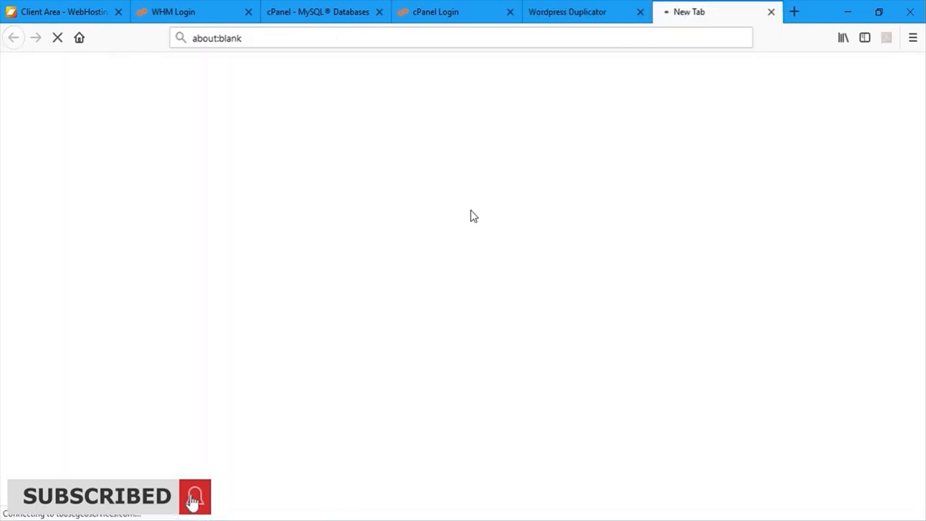
{"action": "left_click", "coordinate": [595, 16]}
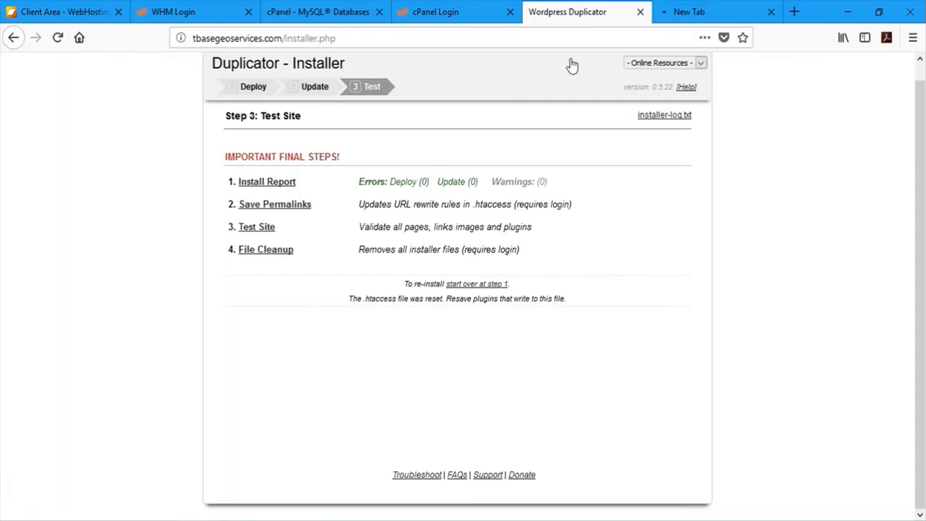
- Open the migrated site at tbasegeoservices.com and scroll through the homepage
{"action": "left_click", "coordinate": [261, 228]}
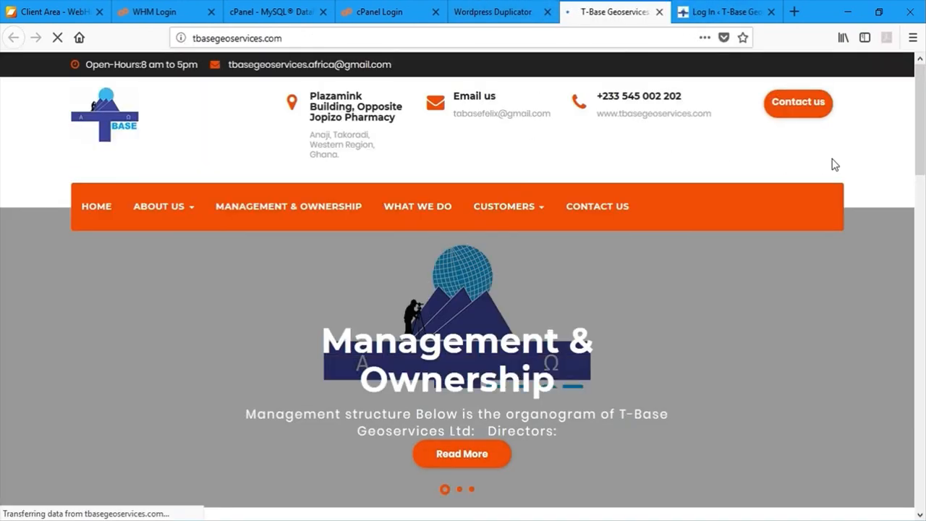
{"action": "scroll", "coordinate": [924, 133], "scroll_direction": "down", "scroll_amount": 3}
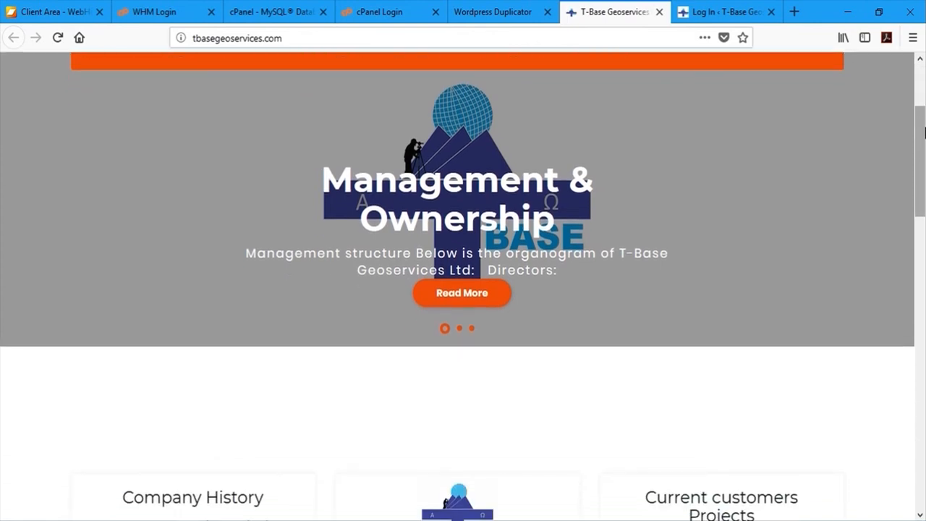
{"action": "scroll", "coordinate": [924, 145], "scroll_direction": "down", "scroll_amount": 1}
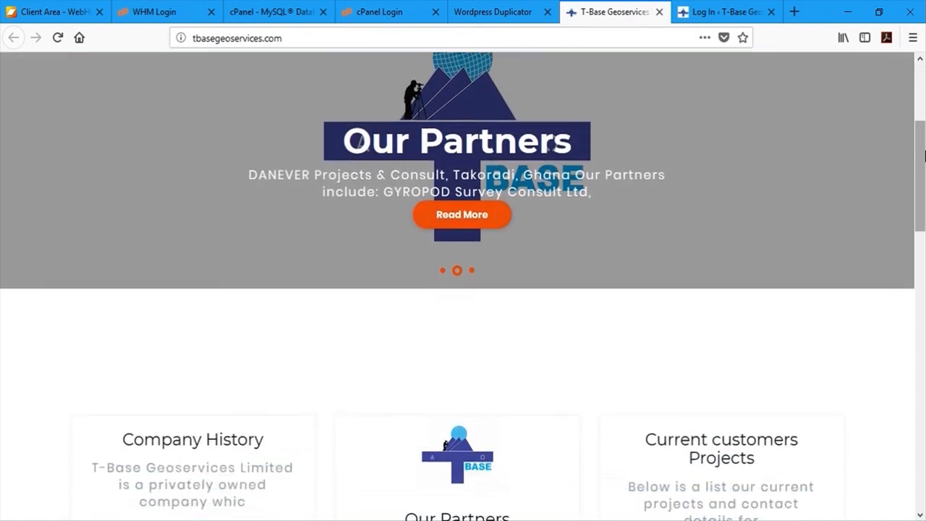
{"action": "scroll", "coordinate": [924, 154], "scroll_direction": "down", "scroll_amount": 2}
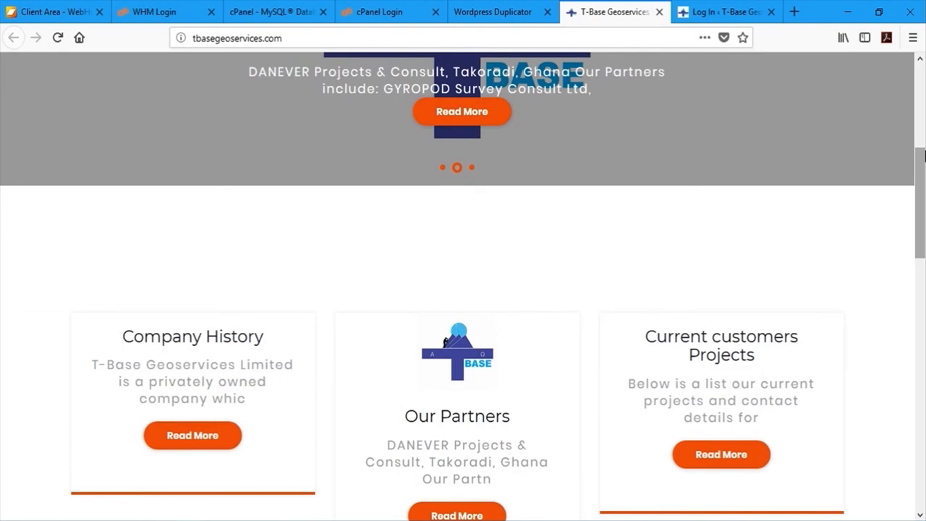
{"action": "scroll", "coordinate": [923, 161], "scroll_direction": "down", "scroll_amount": 18}
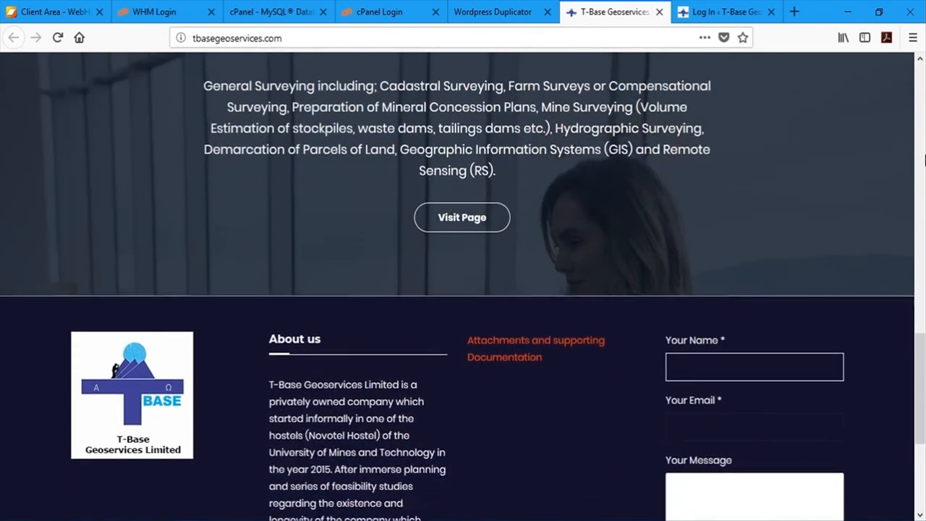
{"action": "scroll", "coordinate": [923, 160], "scroll_direction": "up", "scroll_amount": 20}
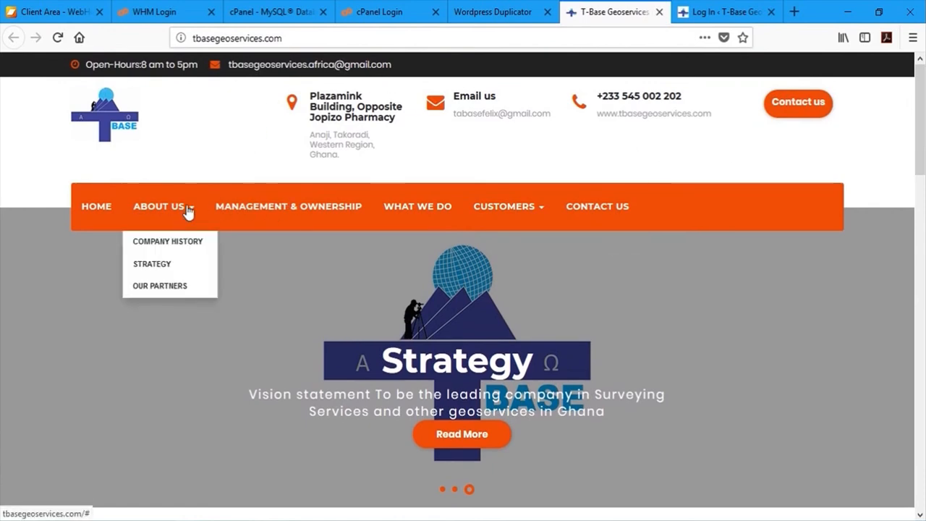
- Try the About Us menu and advance the homepage slideshow twice
{"action": "left_click", "coordinate": [188, 209]}
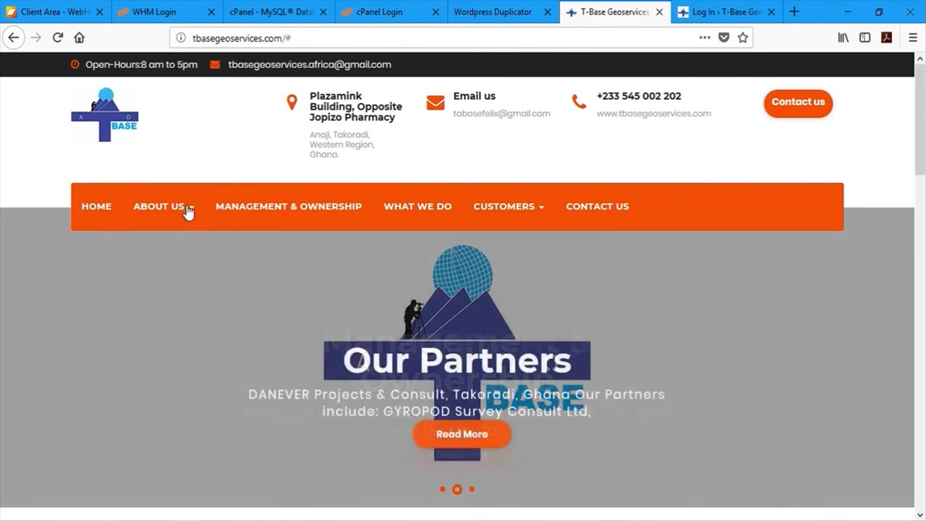
{"action": "scroll", "coordinate": [882, 282], "scroll_direction": "down", "scroll_amount": 2}
{"action": "left_click", "coordinate": [883, 283]}
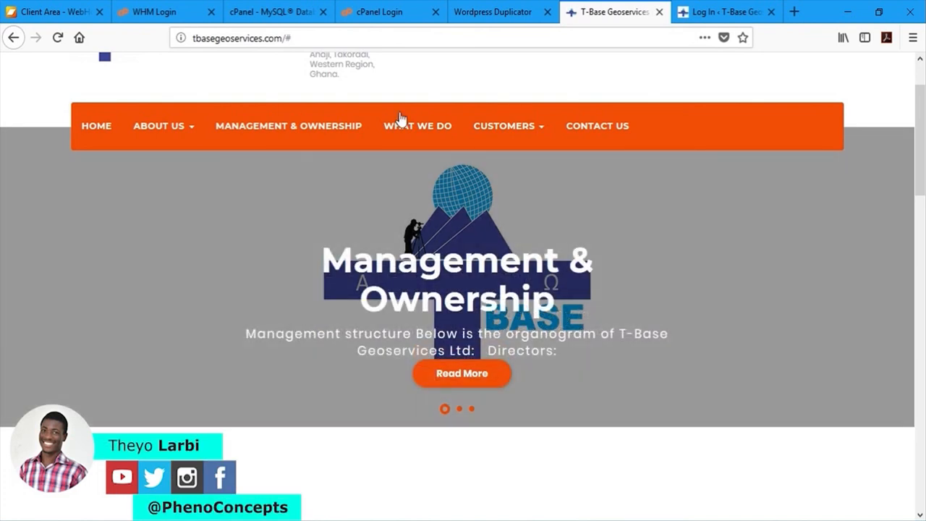
{"action": "left_click", "coordinate": [414, 129]}
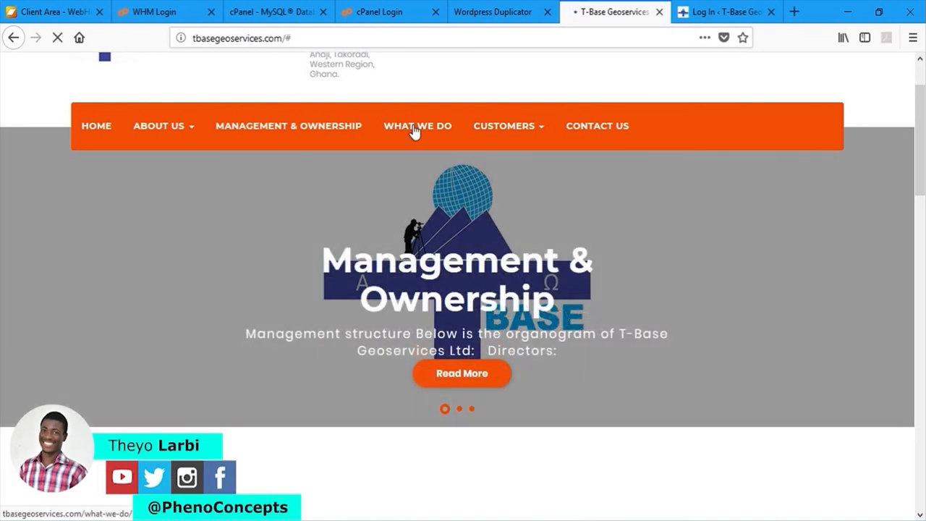